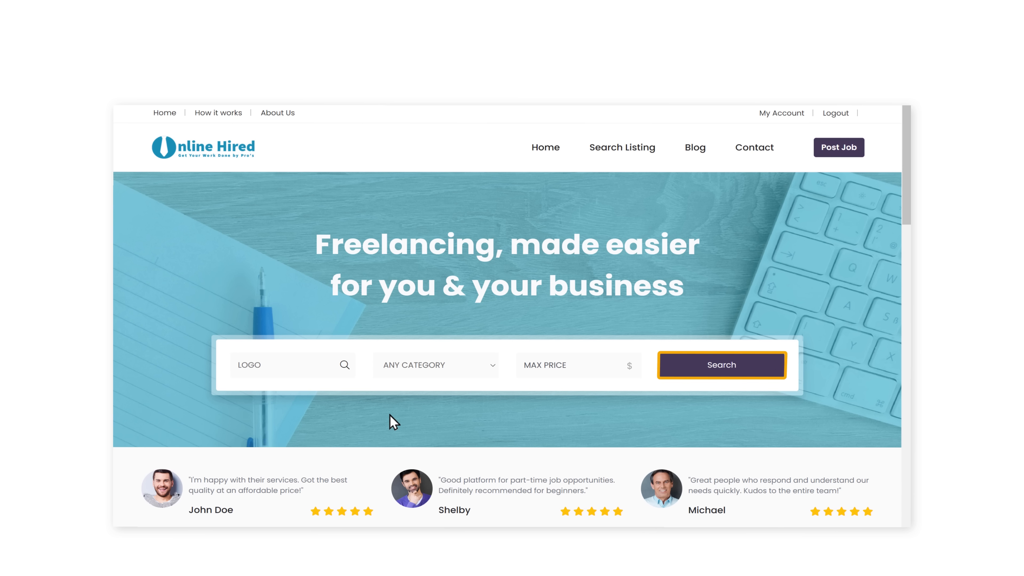
Search for Logo listings and open the logo design gig's details.
{"action": "left_click", "coordinate": [722, 373]}
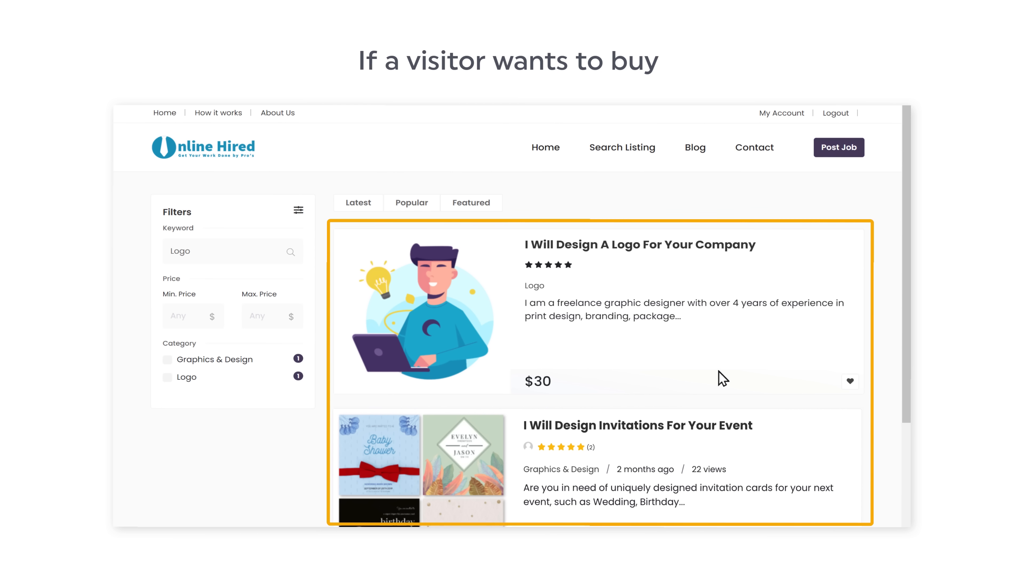
{"action": "left_click", "coordinate": [422, 316]}
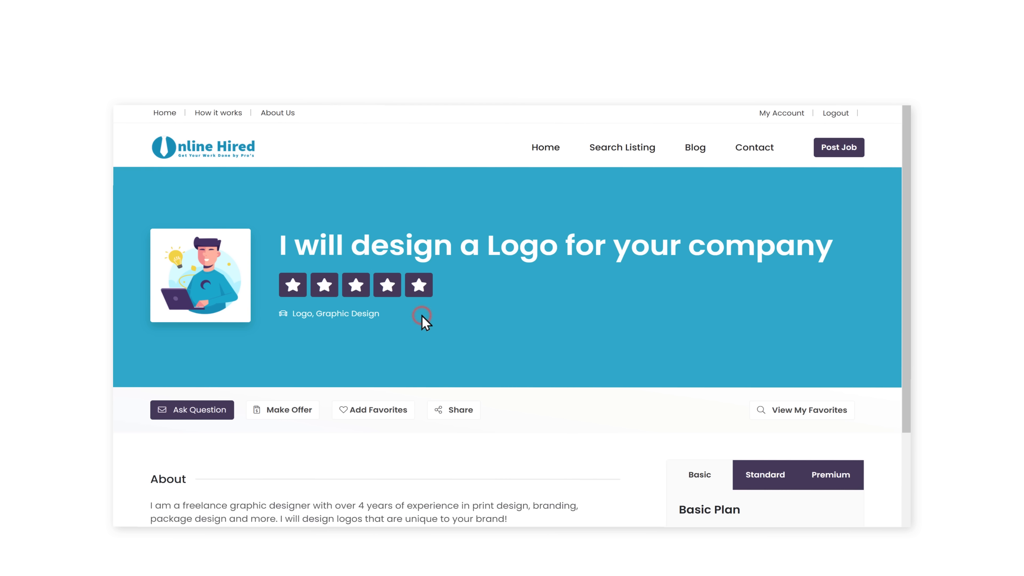
{"action": "scroll", "coordinate": [439, 330], "scroll_direction": "down", "scroll_amount": 4}
{"action": "scroll", "coordinate": [571, 428], "scroll_direction": "down", "scroll_amount": 1}
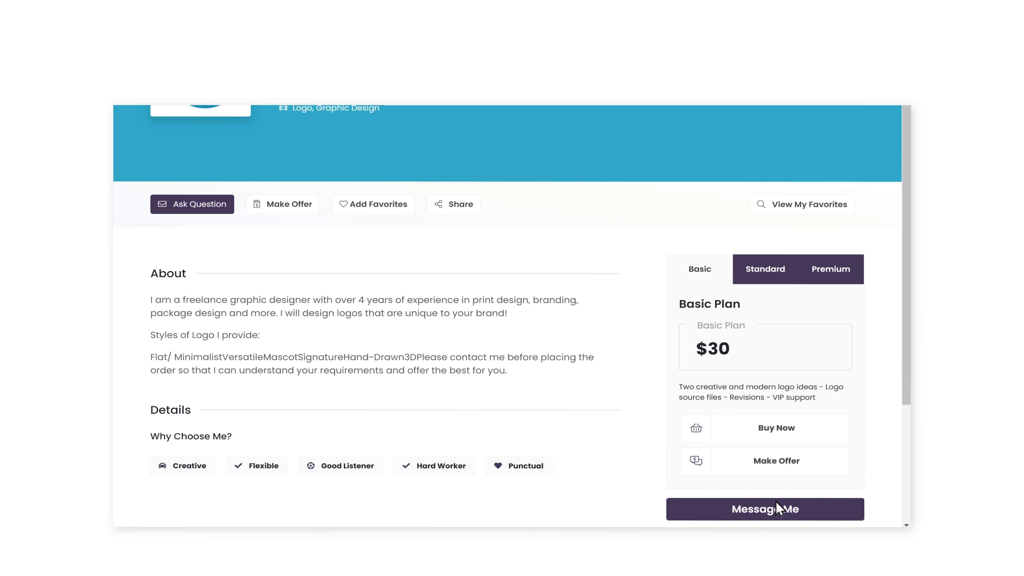
Start a chat with the seller, then buy the basic plan with a $30 card payment.
{"action": "left_click", "coordinate": [801, 510]}
{"action": "left_click", "coordinate": [776, 436]}
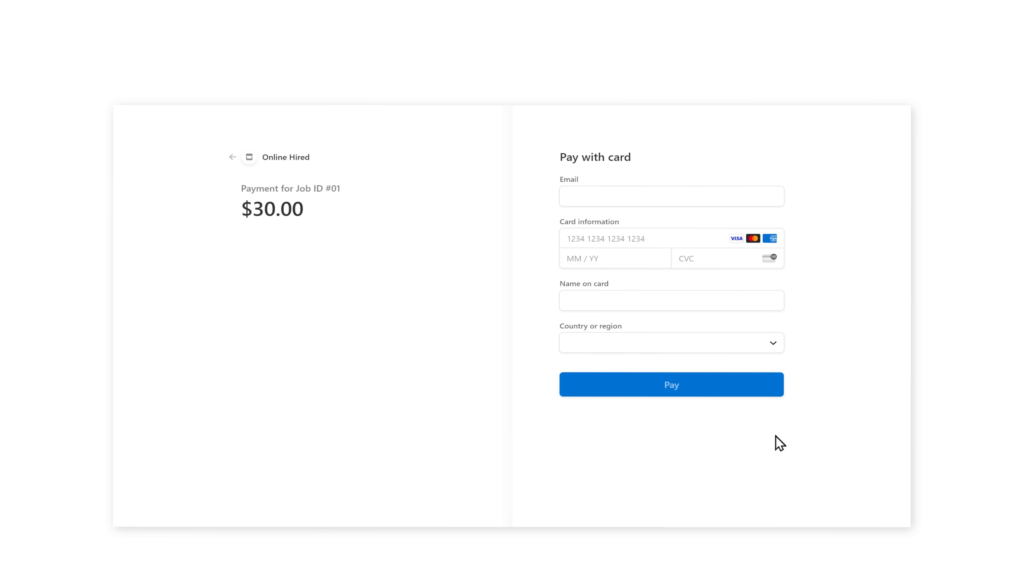
{"action": "left_click", "coordinate": [683, 392]}
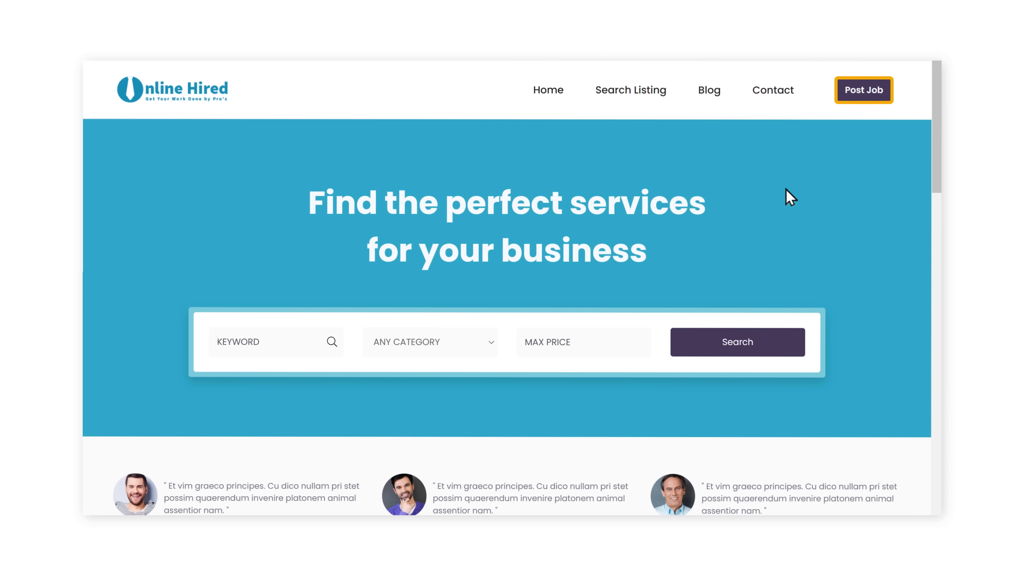
Post the 'I Will Design Invitations for Your Event' service under Graphics & Design and save it.
{"action": "left_click", "coordinate": [864, 97]}
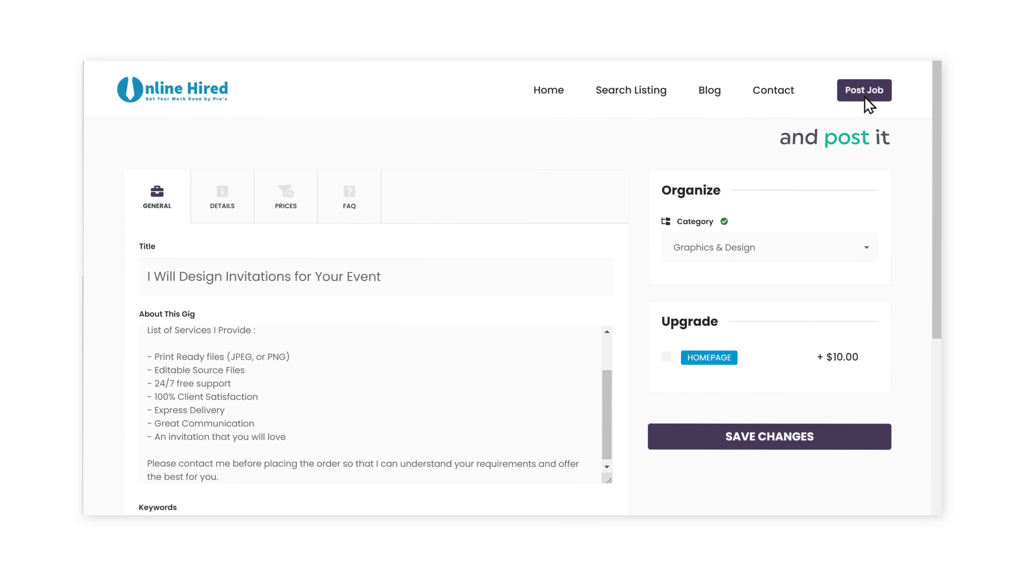
{"action": "left_click", "coordinate": [865, 98]}
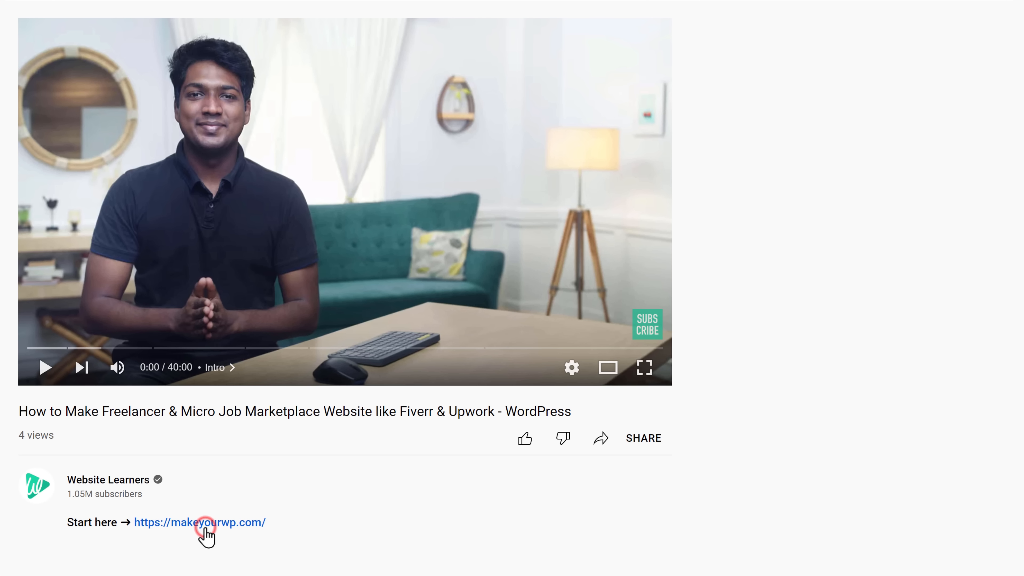
Go to makeyourwp.com from the video link and open the Freelancer Website demo preview.
{"action": "left_click", "coordinate": [205, 523]}
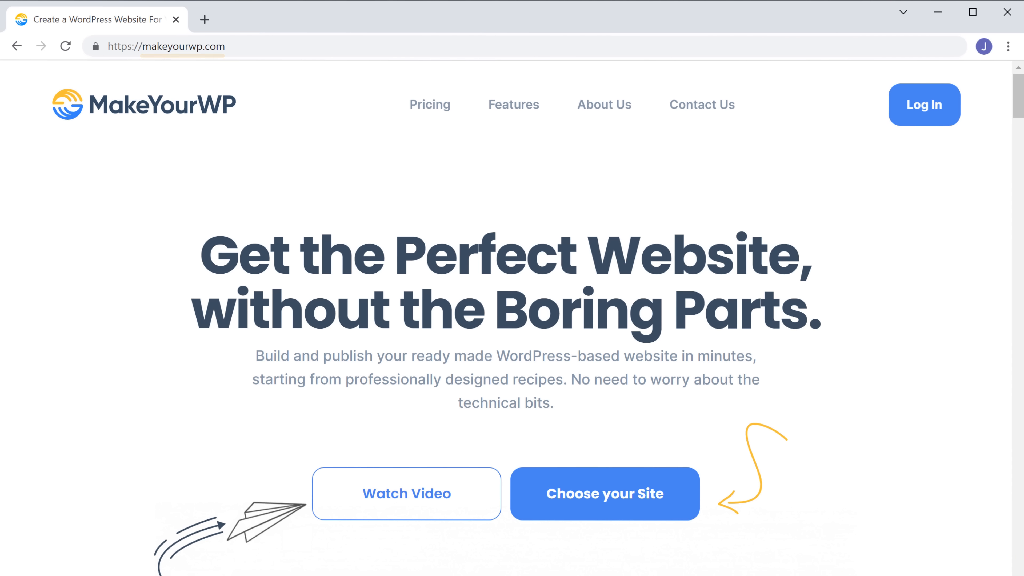
{"action": "scroll", "coordinate": [506, 319], "scroll_direction": "down", "scroll_amount": 20}
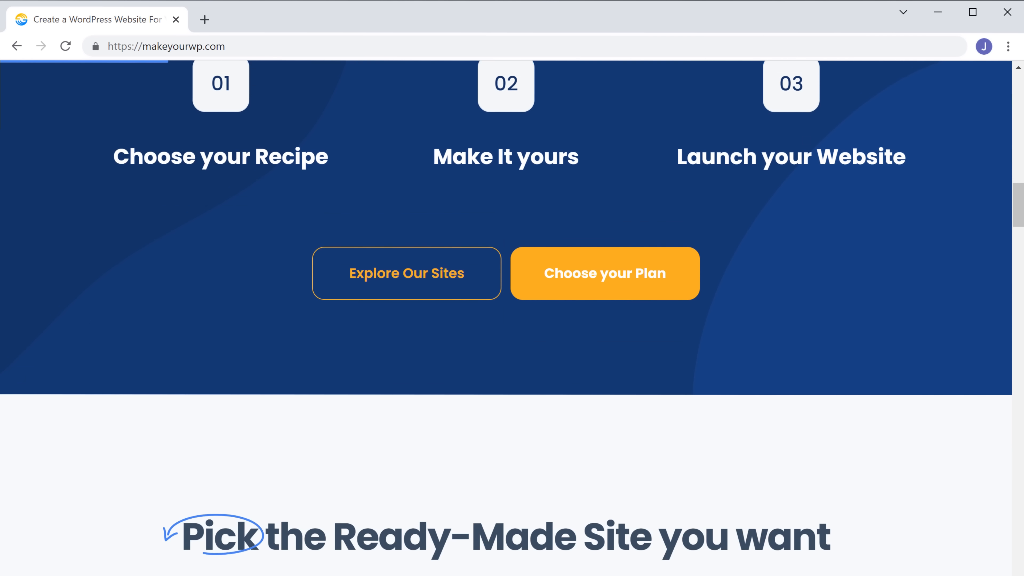
{"action": "scroll", "coordinate": [505, 319], "scroll_direction": "down", "scroll_amount": 15}
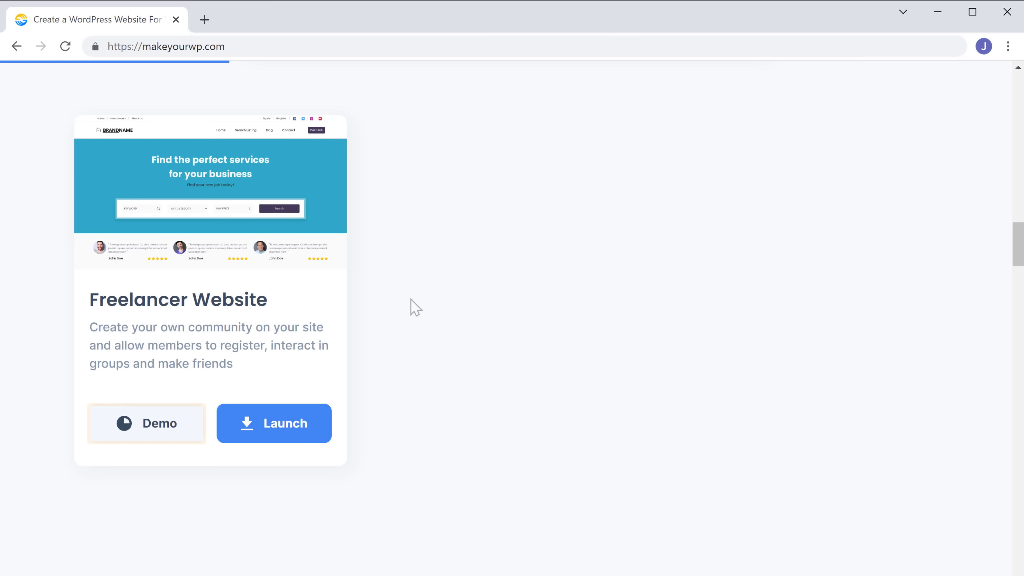
{"action": "left_click", "coordinate": [156, 434]}
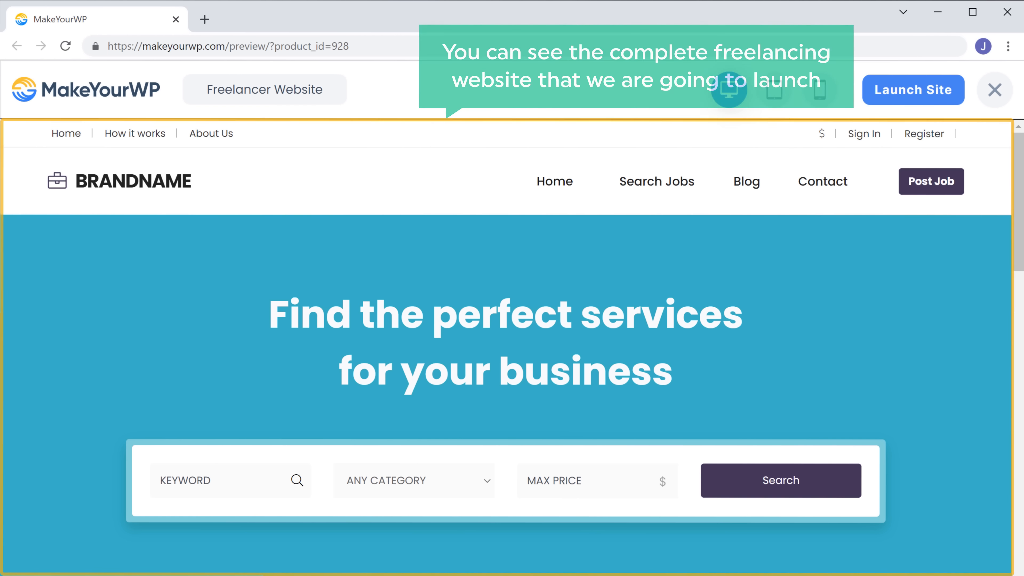
Scroll through the Freelancer Website demo's home page.
{"action": "scroll", "coordinate": [512, 347], "scroll_direction": "down", "scroll_amount": 15}
{"action": "scroll", "coordinate": [512, 288], "scroll_direction": "down", "scroll_amount": 20}
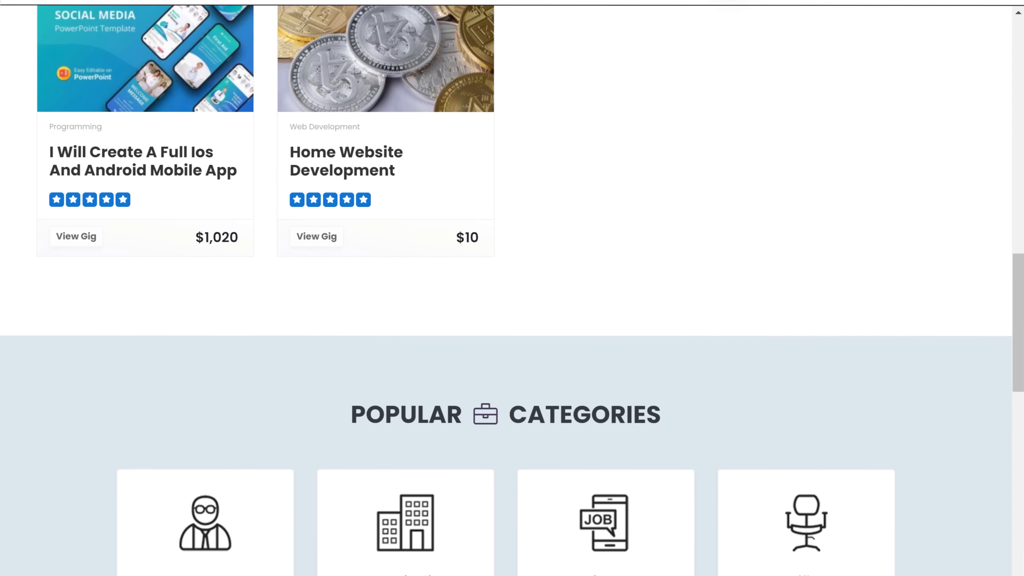
{"action": "scroll", "coordinate": [512, 288], "scroll_direction": "down", "scroll_amount": 3}
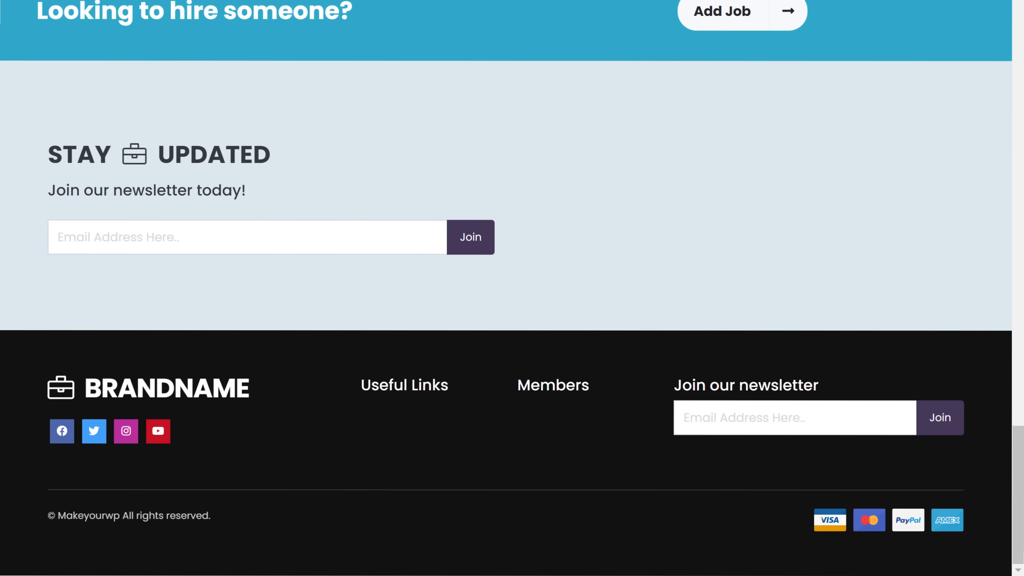
{"action": "scroll", "coordinate": [513, 288], "scroll_direction": "up", "scroll_amount": 18}
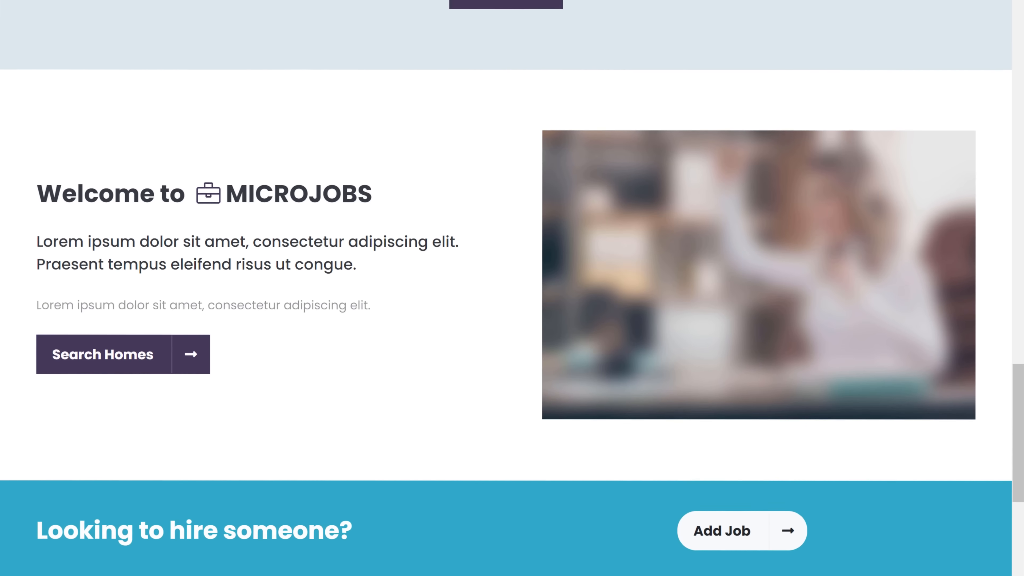
{"action": "scroll", "coordinate": [512, 288], "scroll_direction": "up", "scroll_amount": 15}
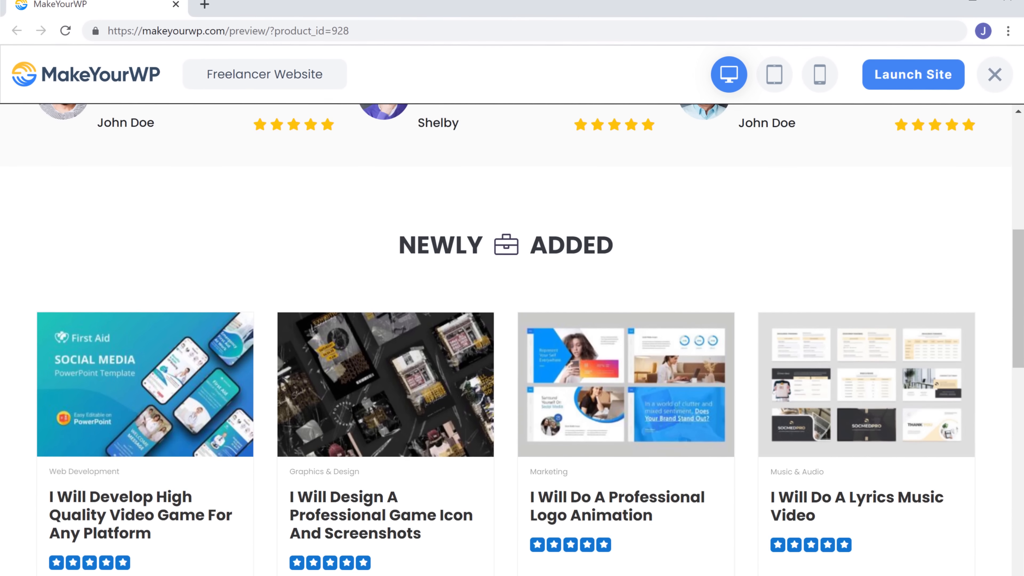
{"action": "scroll", "coordinate": [512, 288], "scroll_direction": "up", "scroll_amount": 3}
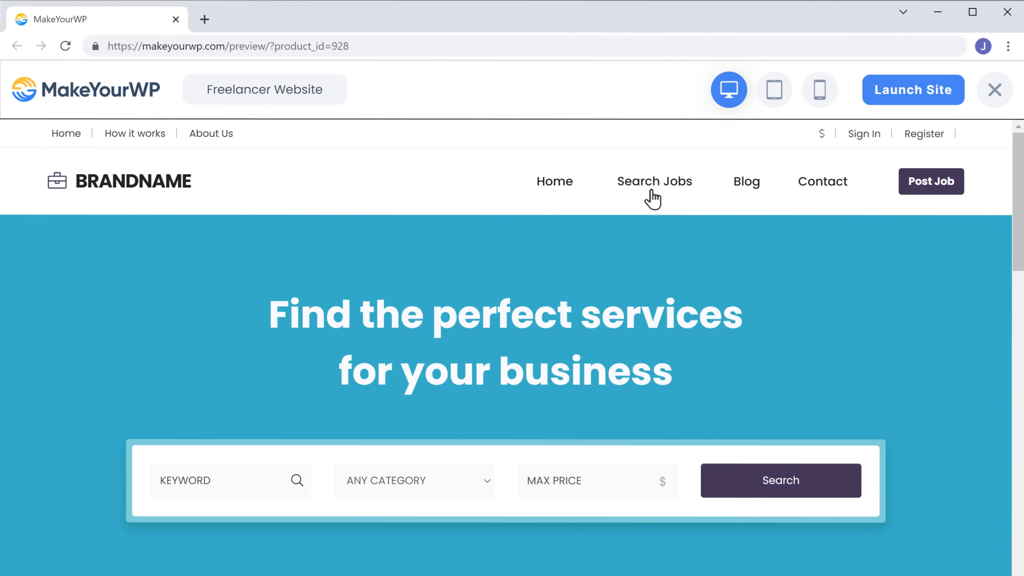
Browse the demo's Search Jobs listings, then launch the Freelancer Website.
{"action": "left_click", "coordinate": [653, 198]}
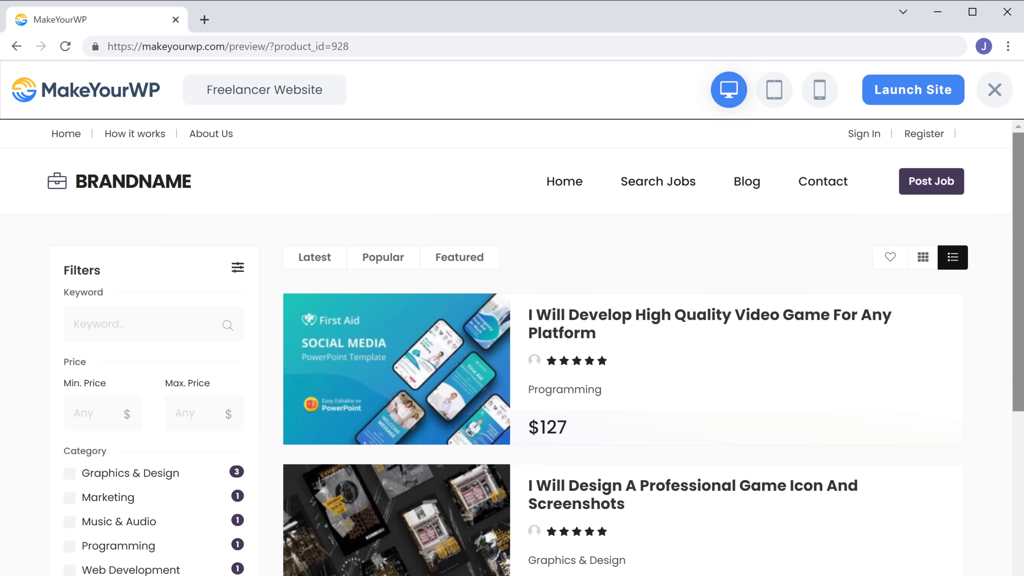
{"action": "scroll", "coordinate": [512, 323], "scroll_direction": "down", "scroll_amount": 5}
{"action": "scroll", "coordinate": [512, 322], "scroll_direction": "down", "scroll_amount": 12}
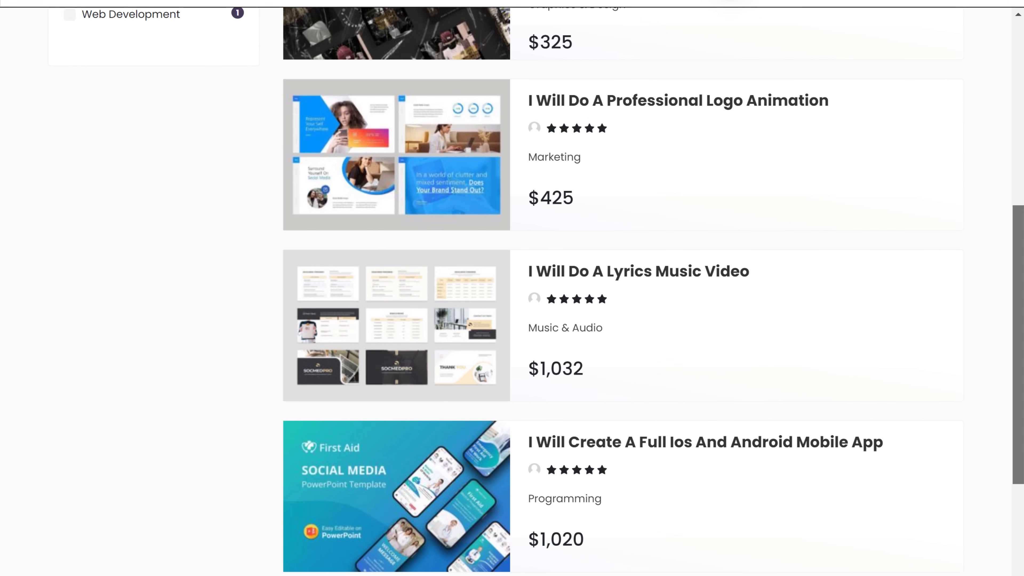
{"action": "scroll", "coordinate": [512, 283], "scroll_direction": "down", "scroll_amount": 5}
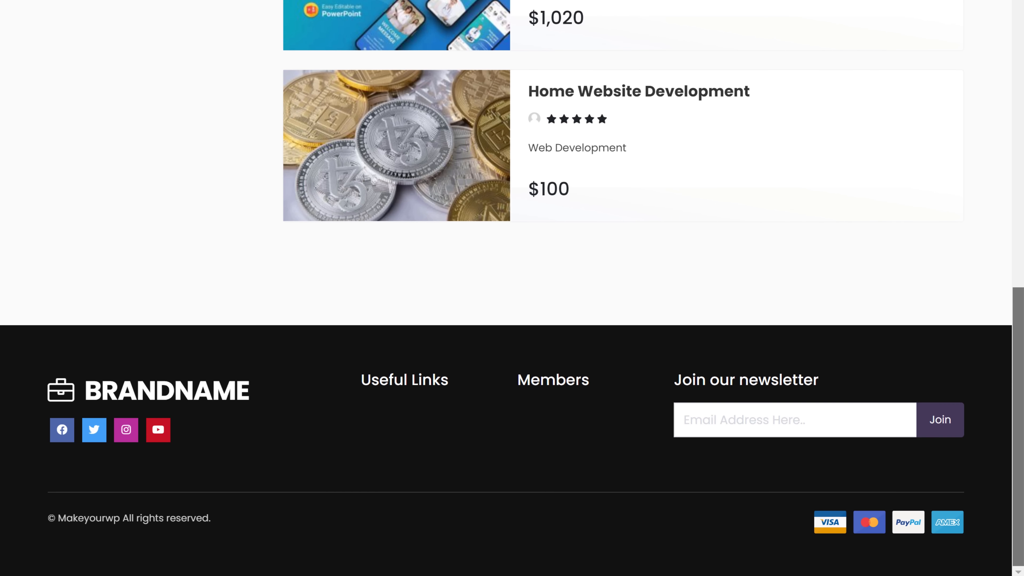
{"action": "scroll", "coordinate": [512, 283], "scroll_direction": "up", "scroll_amount": 7}
{"action": "scroll", "coordinate": [512, 322], "scroll_direction": "up", "scroll_amount": 15}
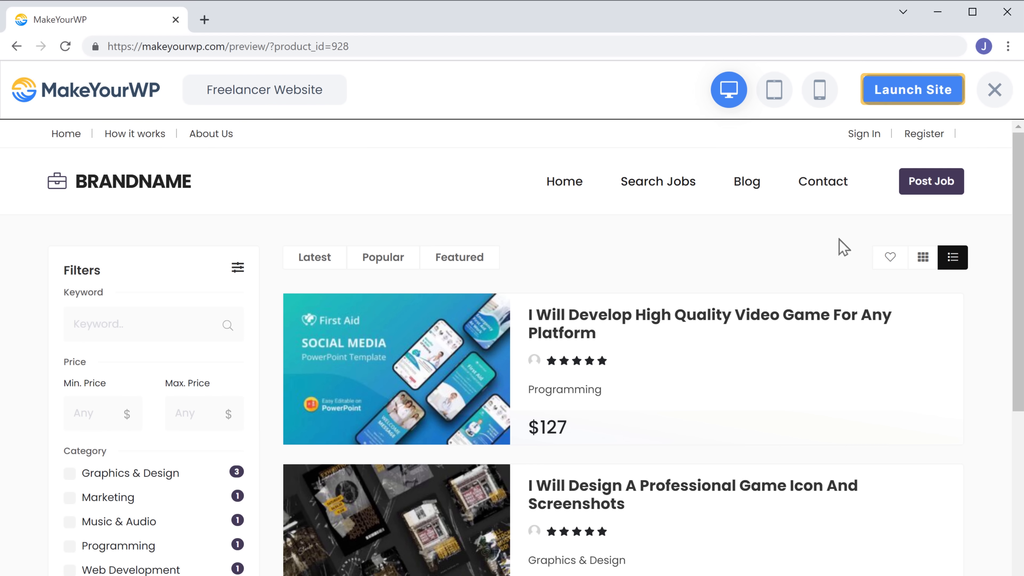
{"action": "left_click", "coordinate": [936, 108]}
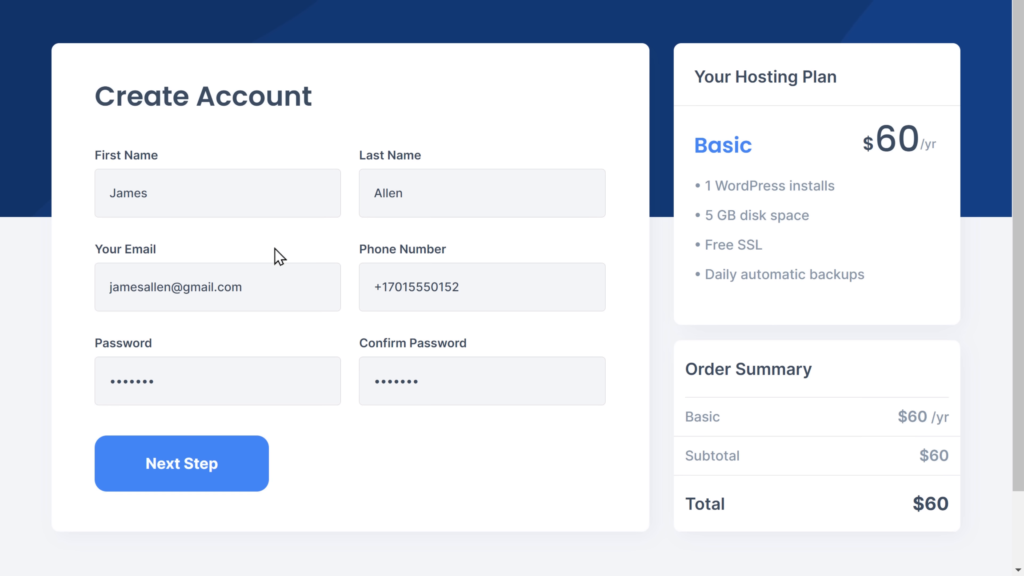
Complete the $60/yr Basic plan sign-up with account and card billing details.
{"action": "left_click", "coordinate": [176, 489]}
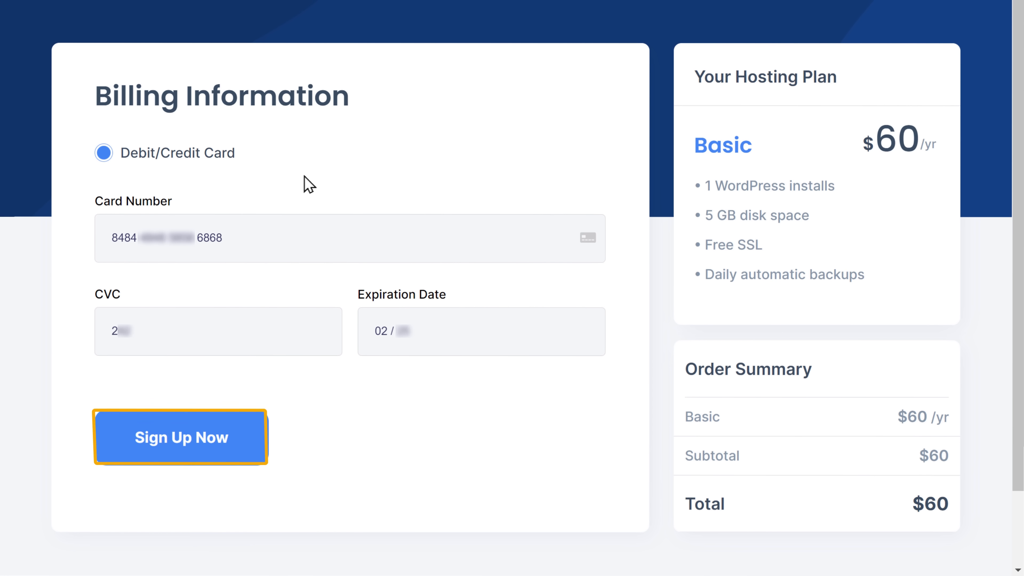
{"action": "left_click", "coordinate": [164, 458]}
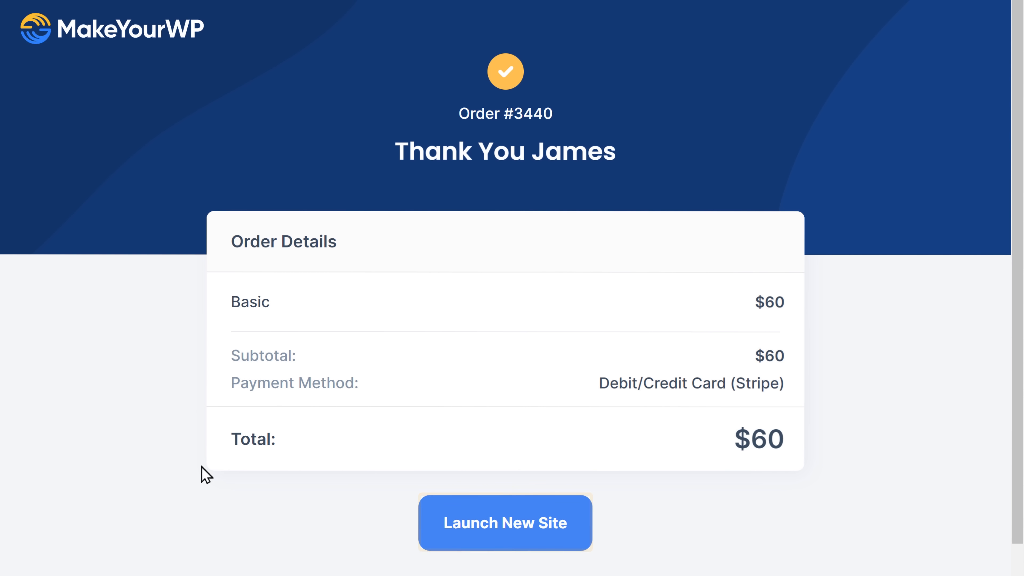
Launch a new site at address 'onlinehired' from the Freelancer Website blueprint.
{"action": "left_click", "coordinate": [466, 537]}
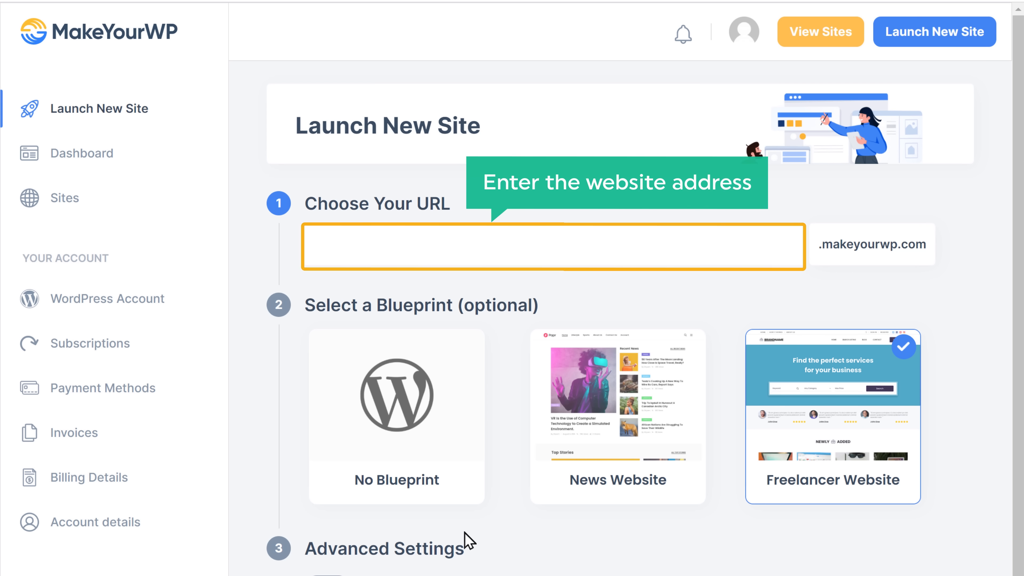
{"action": "left_click", "coordinate": [321, 241]}
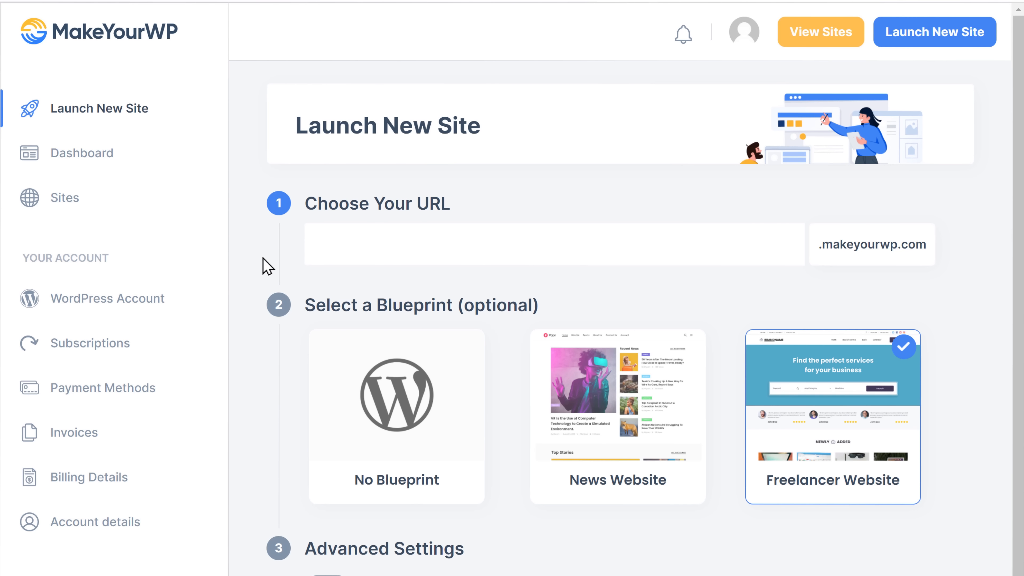
{"action": "type", "text": "onlineh"}
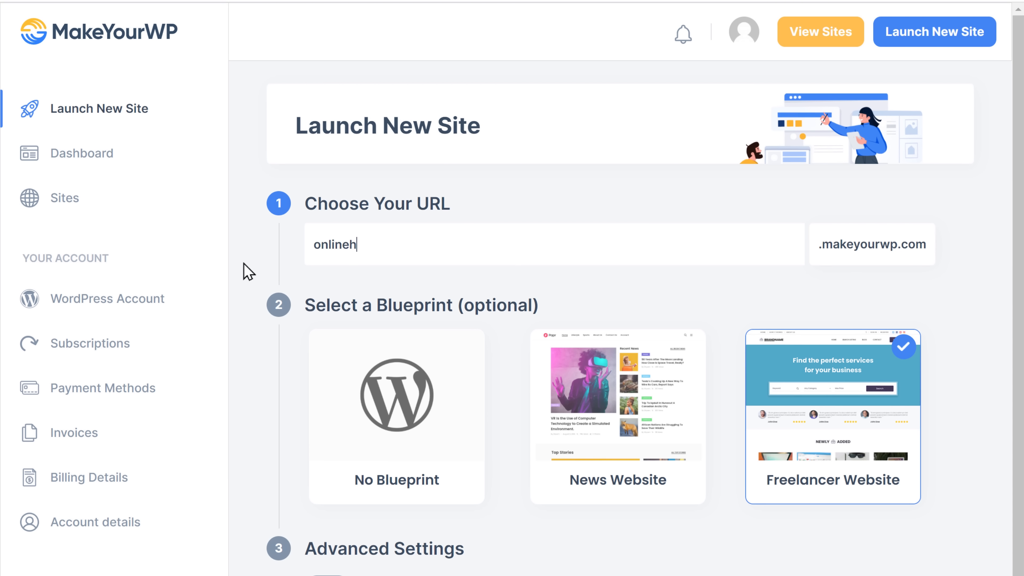
{"action": "type", "text": "ired"}
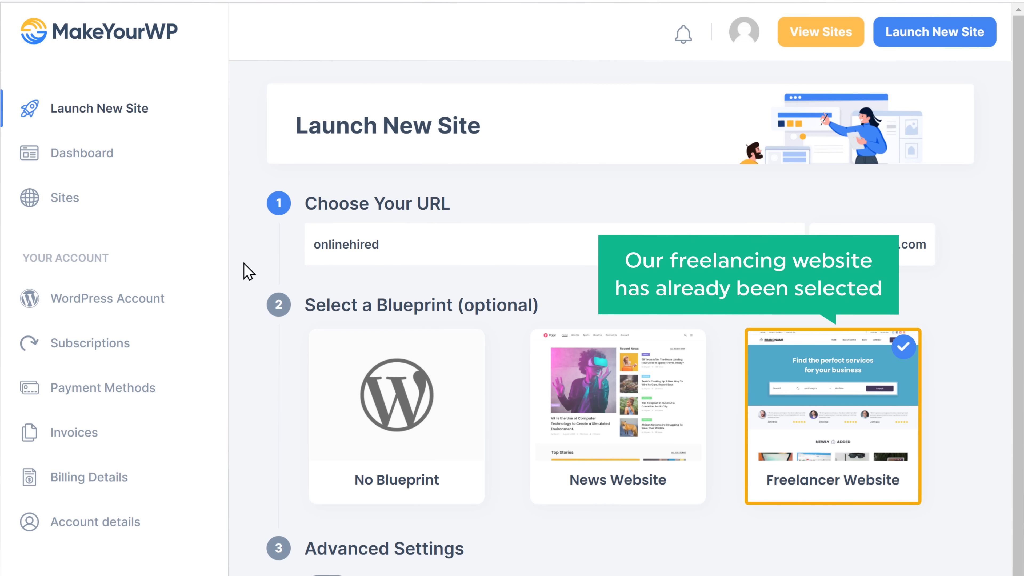
{"action": "scroll", "coordinate": [247, 269], "scroll_direction": "down", "scroll_amount": 4}
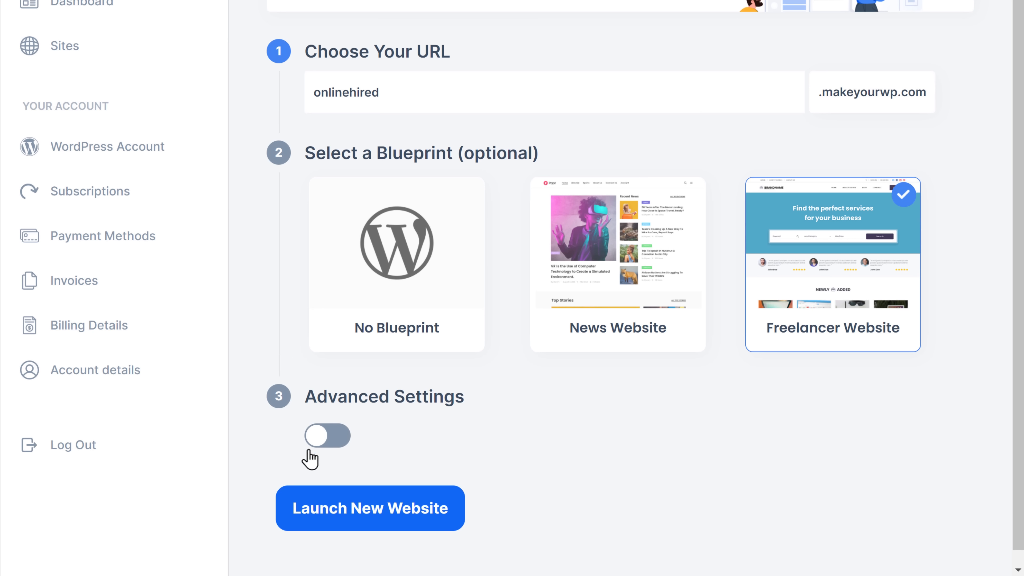
{"action": "left_click", "coordinate": [323, 525]}
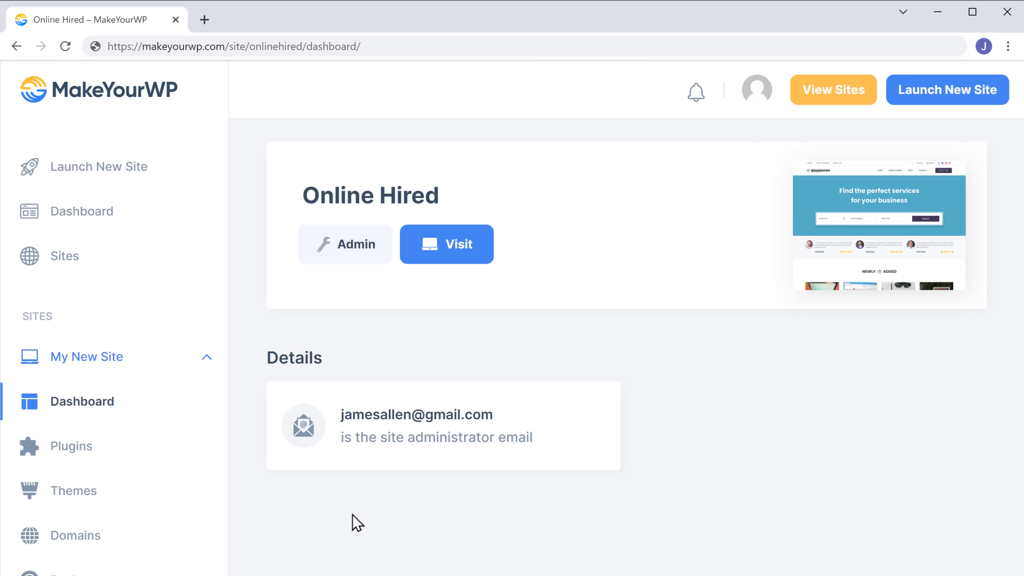
Browse the live onlinehired.makeyourwp.com homepage and footer, then return to the MakeYourWP dashboard.
{"action": "left_click", "coordinate": [456, 262]}
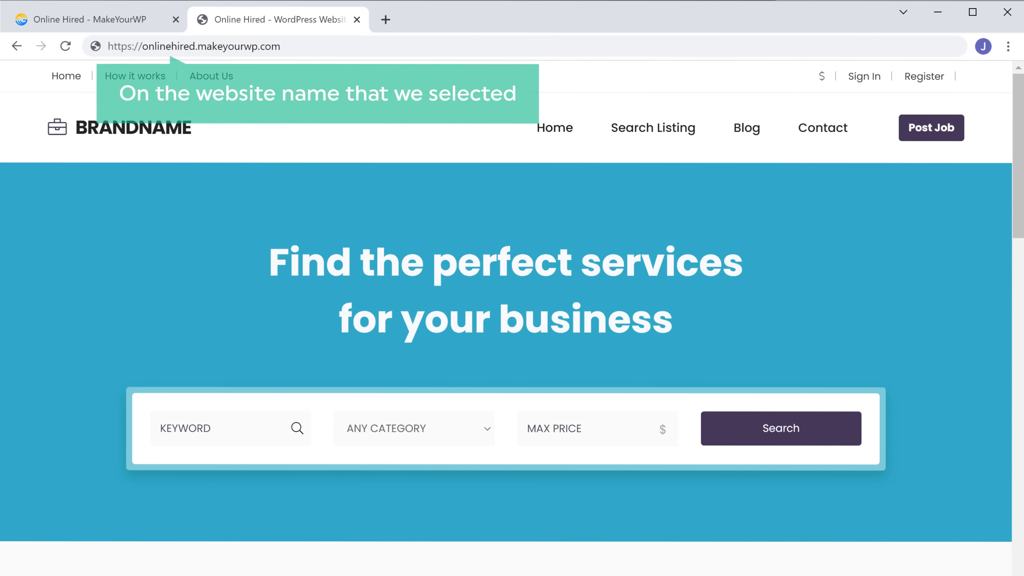
{"action": "scroll", "coordinate": [513, 307], "scroll_direction": "down", "scroll_amount": 15}
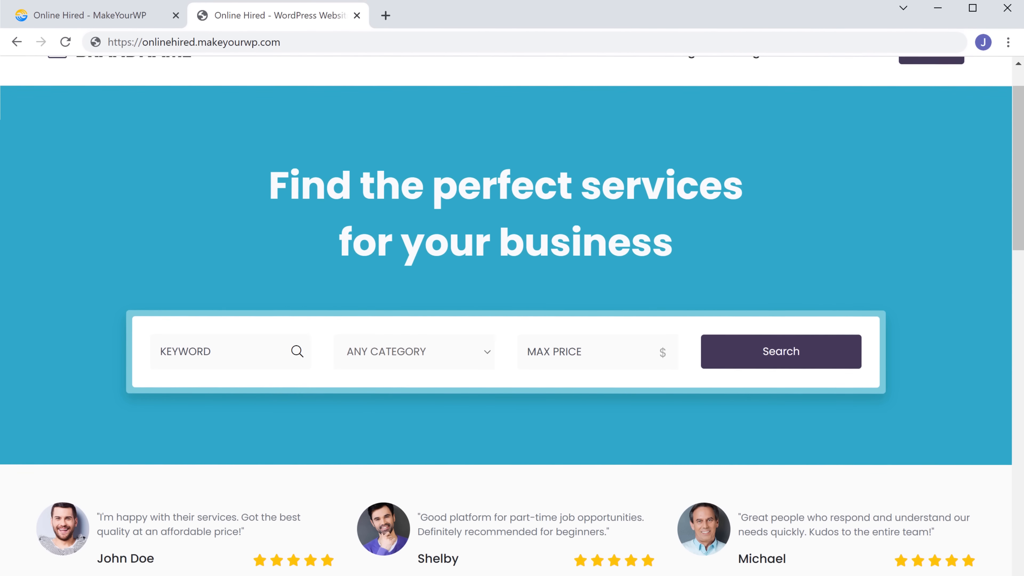
{"action": "scroll", "coordinate": [512, 288], "scroll_direction": "down", "scroll_amount": 20}
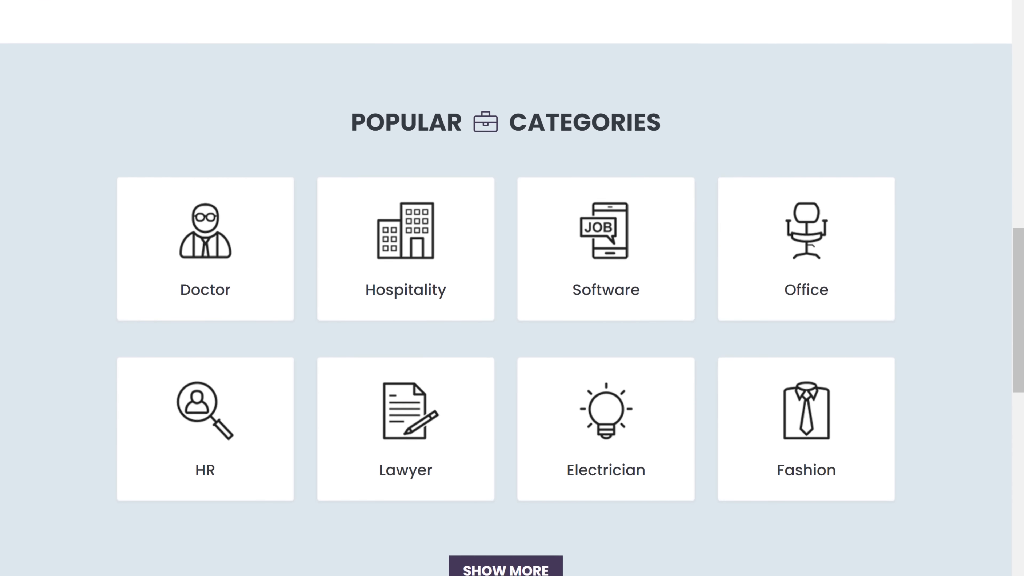
{"action": "scroll", "coordinate": [512, 288], "scroll_direction": "down", "scroll_amount": 8}
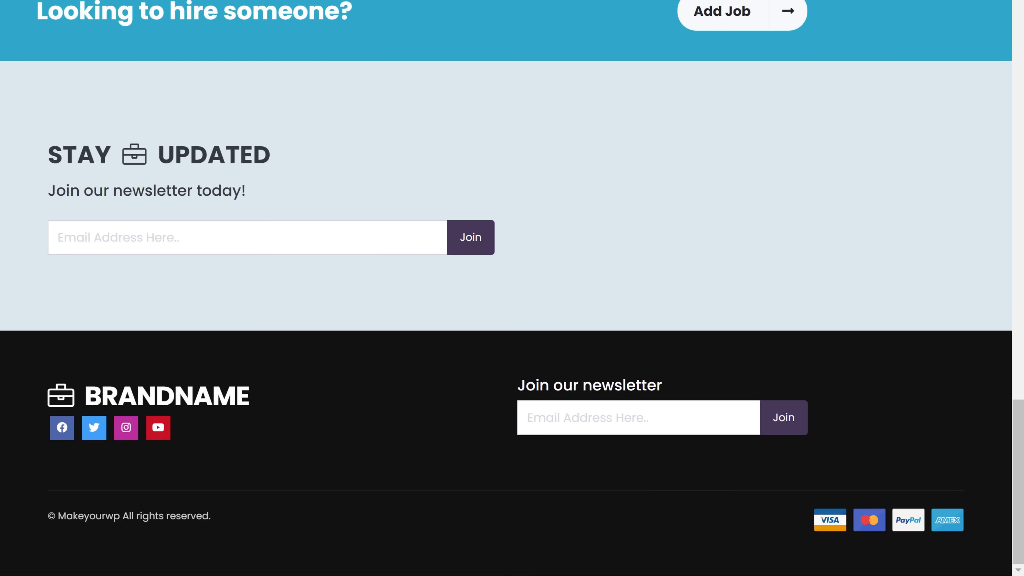
{"action": "scroll", "coordinate": [512, 288], "scroll_direction": "up", "scroll_amount": 20}
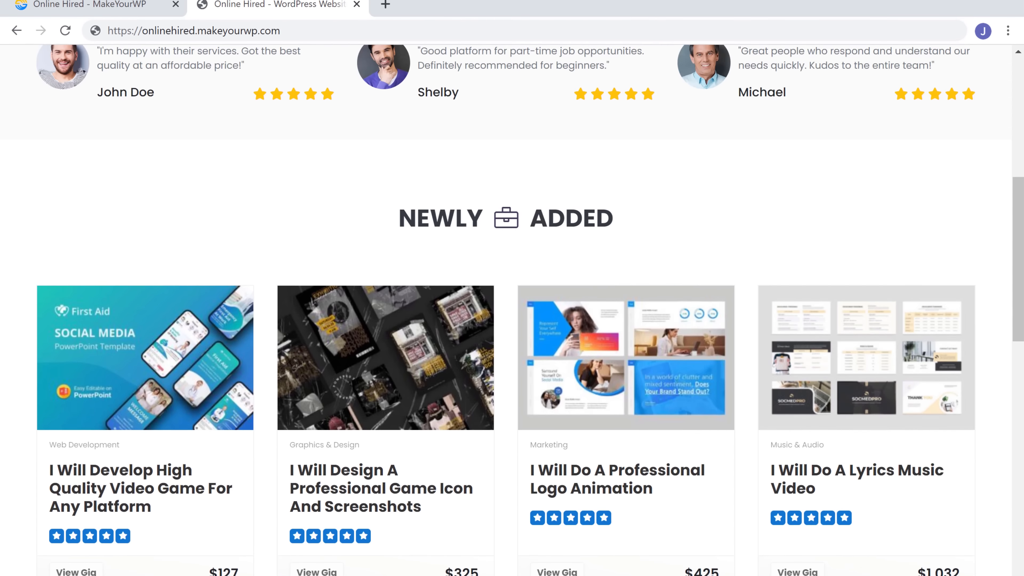
{"action": "scroll", "coordinate": [512, 288], "scroll_direction": "up", "scroll_amount": 10}
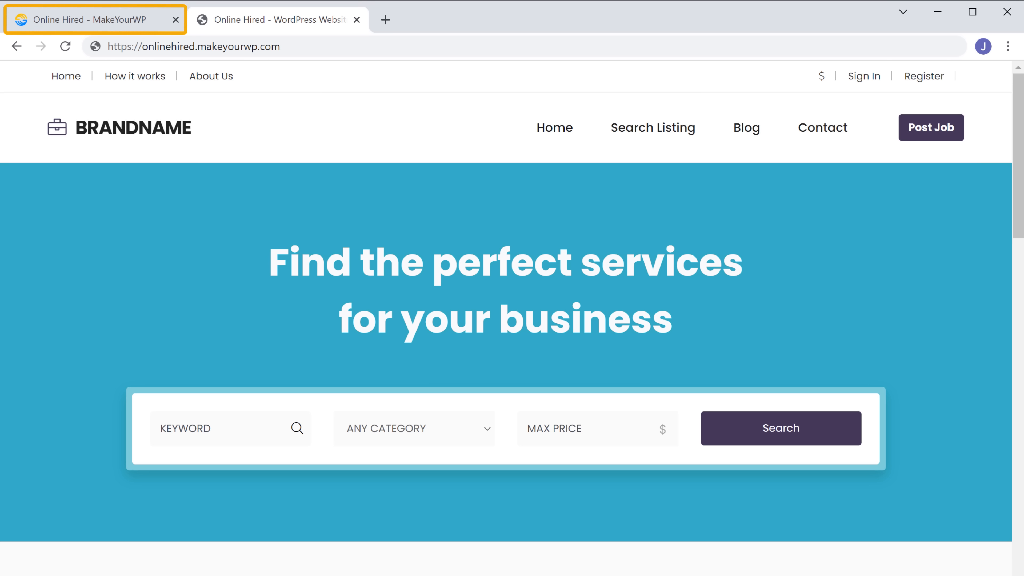
{"action": "left_click", "coordinate": [77, 28]}
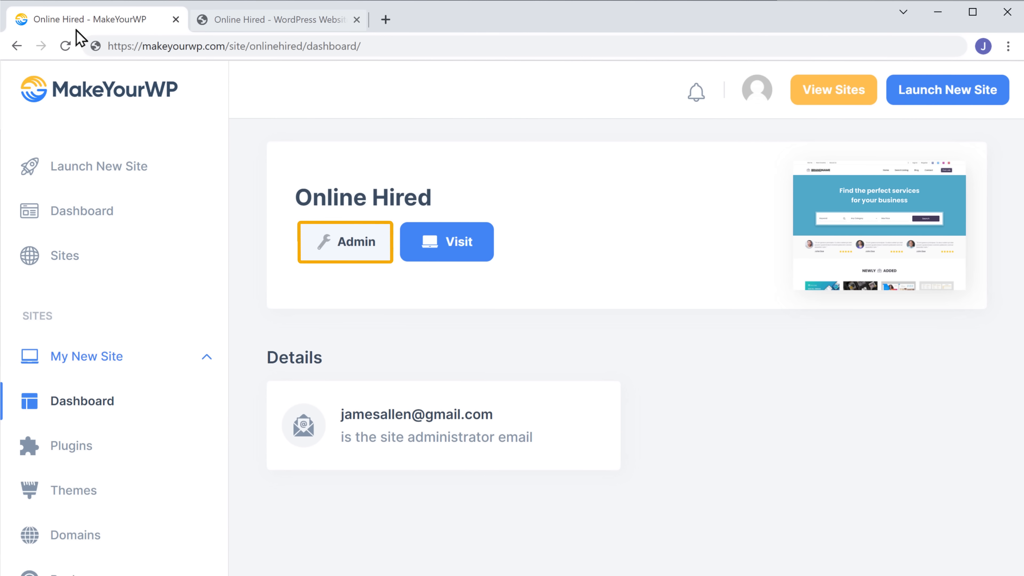
Open the site's WordPress admin, then the PremiumPress Micro Jobs theme page.
{"action": "left_click", "coordinate": [355, 252]}
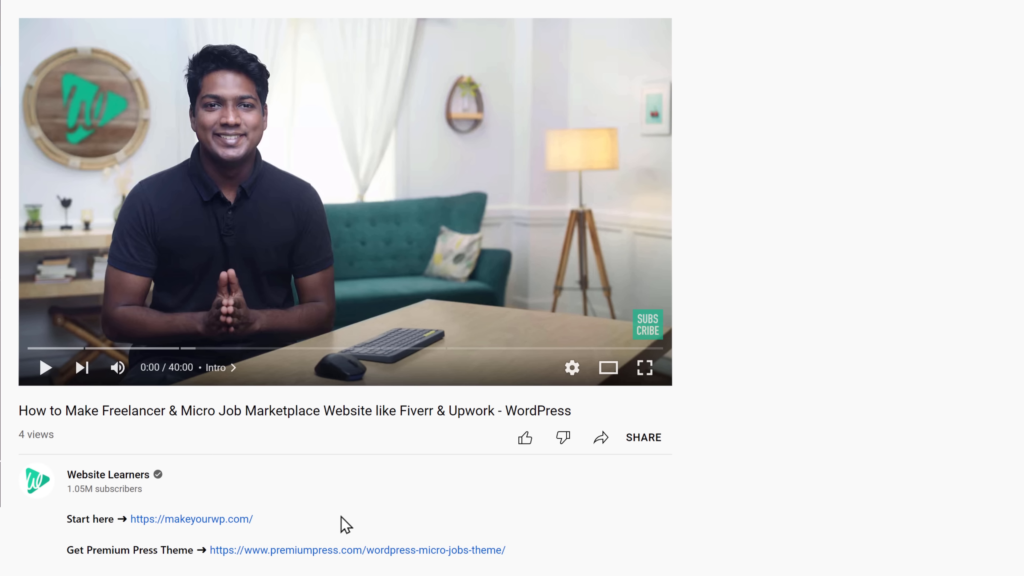
{"action": "left_click", "coordinate": [292, 552]}
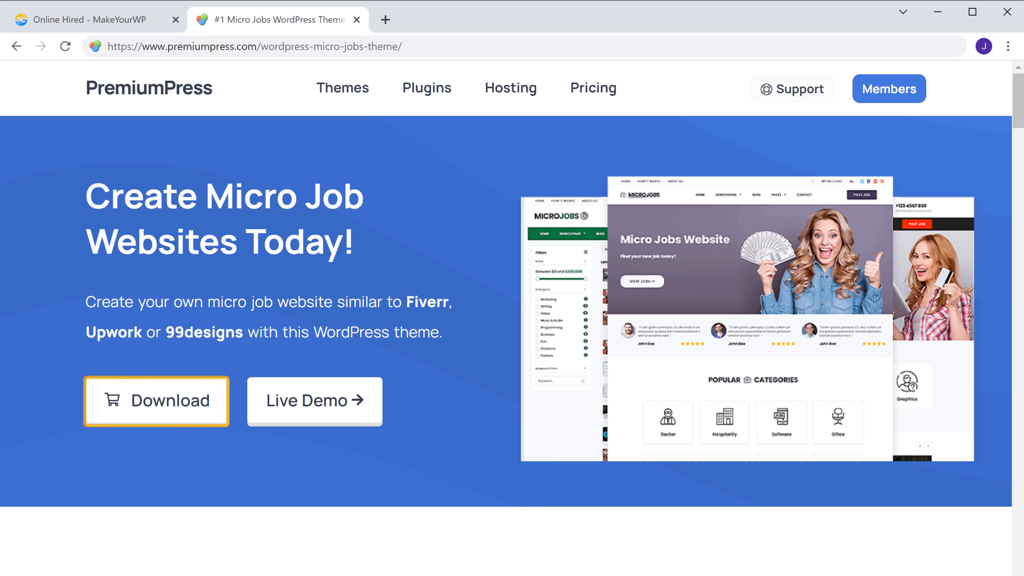
Buy the Micro Jobs Theme, filling billing name and card details, then continue to review.
{"action": "left_click", "coordinate": [168, 418]}
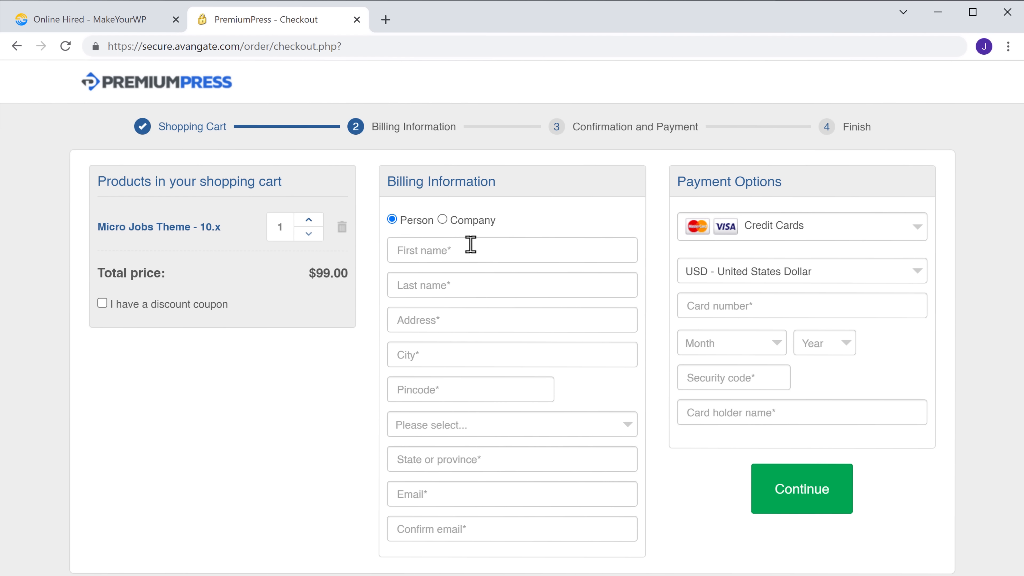
{"action": "key", "text": "Tab"}
{"action": "type", "text": "Allen"}
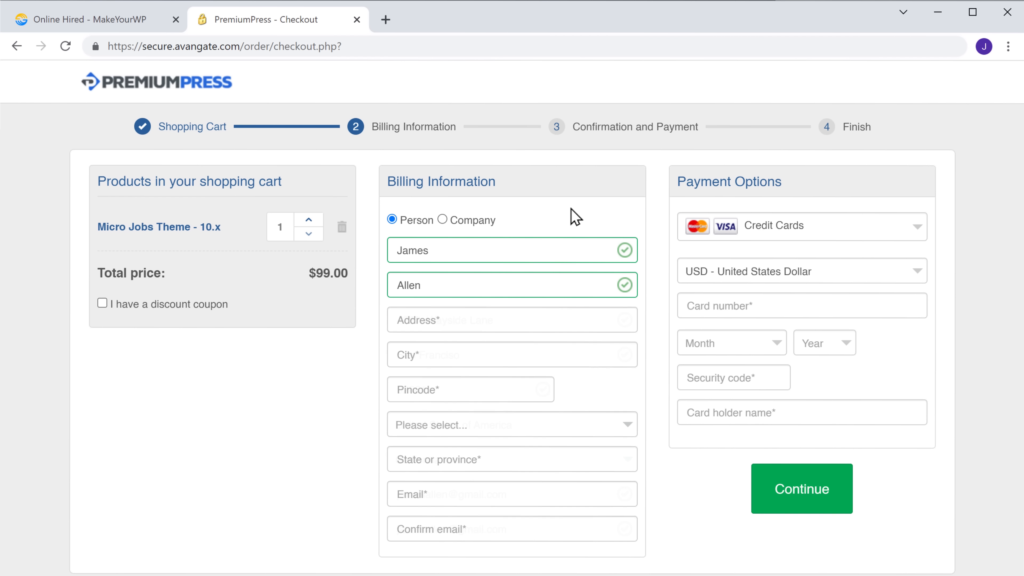
{"action": "key", "text": "Return"}
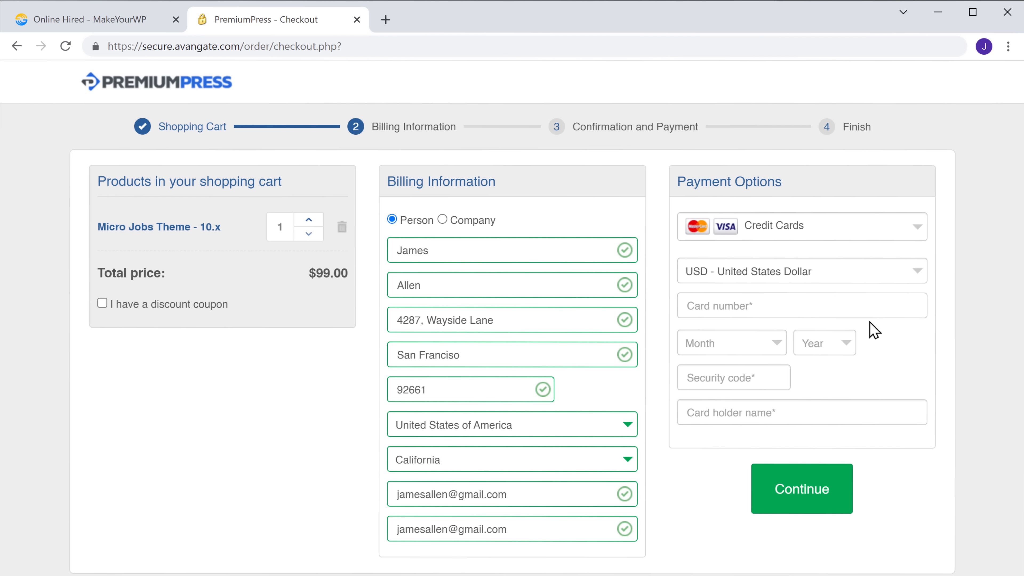
{"action": "type", "text": "*****"}
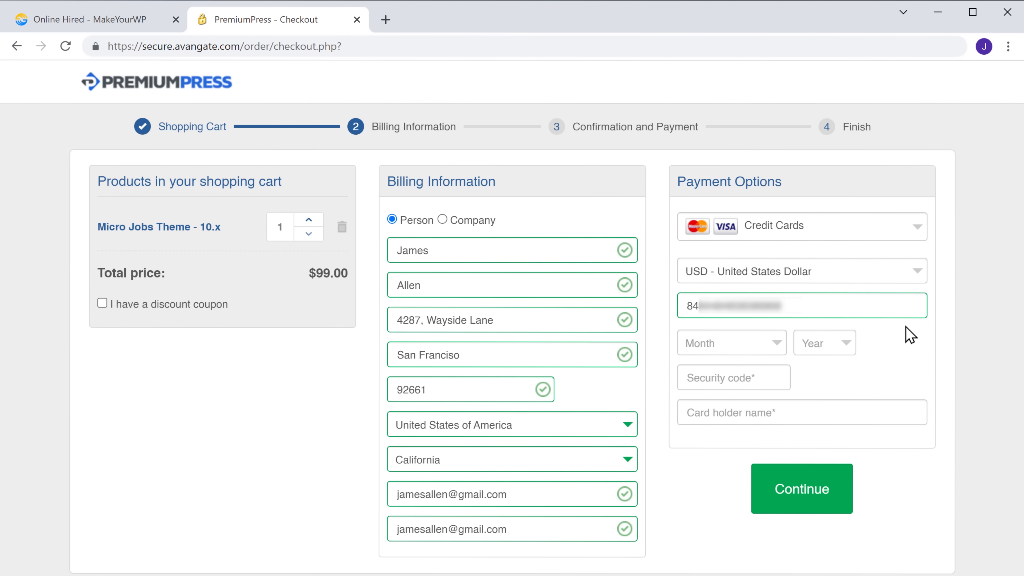
{"action": "key", "text": "Return"}
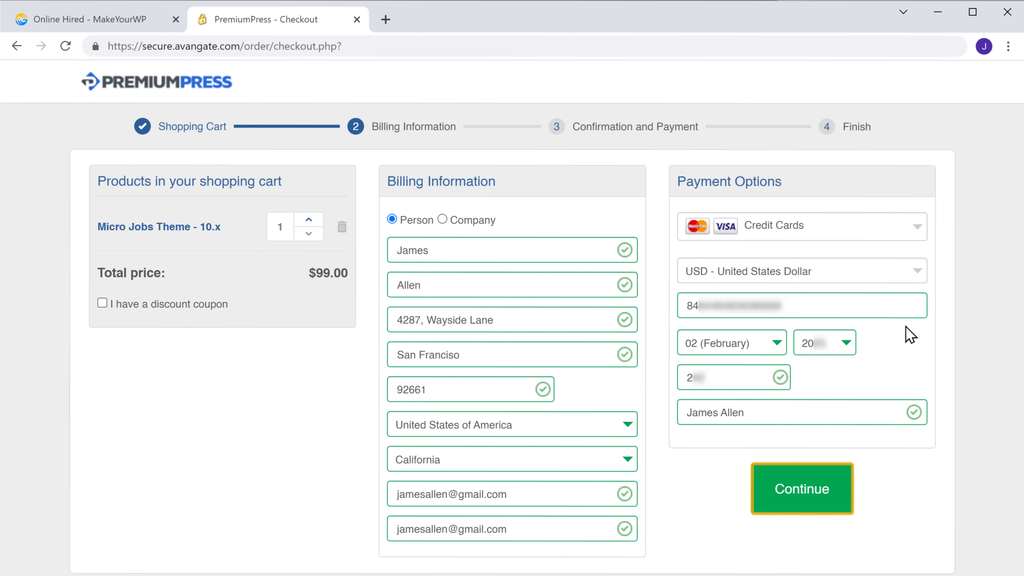
{"action": "left_click", "coordinate": [803, 500]}
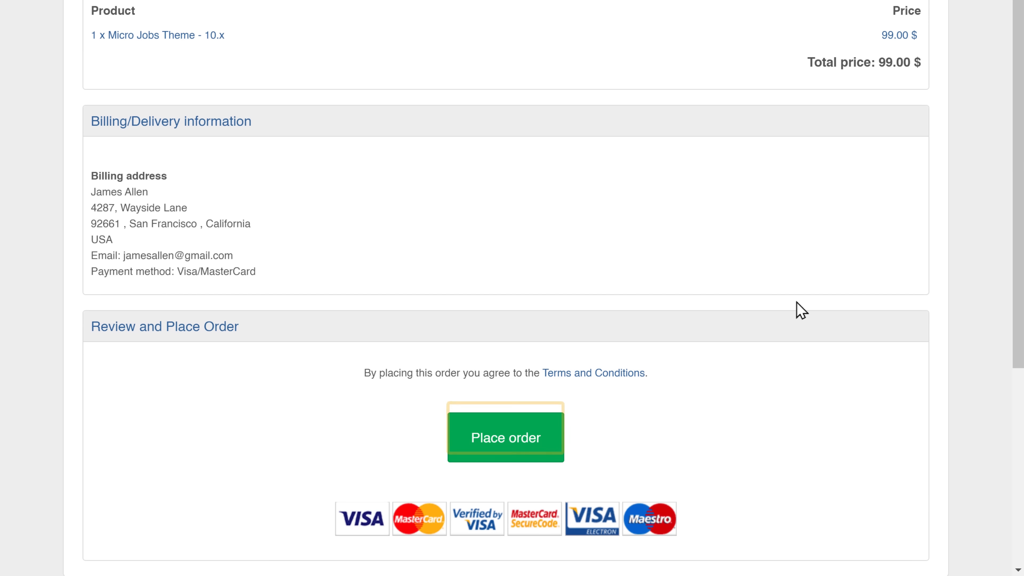
Place the $99 Micro Jobs Theme order and go to the Members Area download.
{"action": "left_click", "coordinate": [507, 455]}
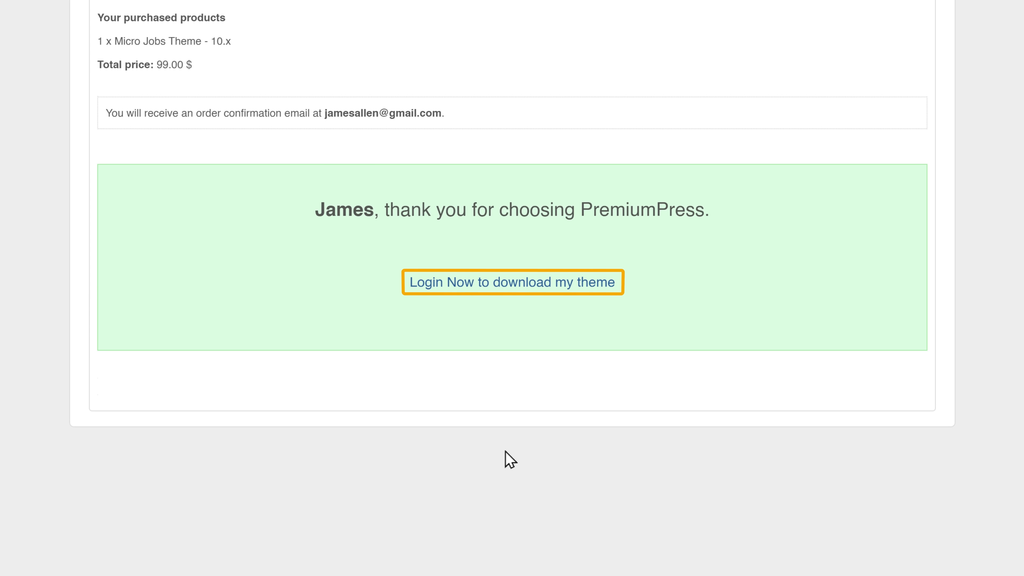
{"action": "left_click", "coordinate": [461, 295]}
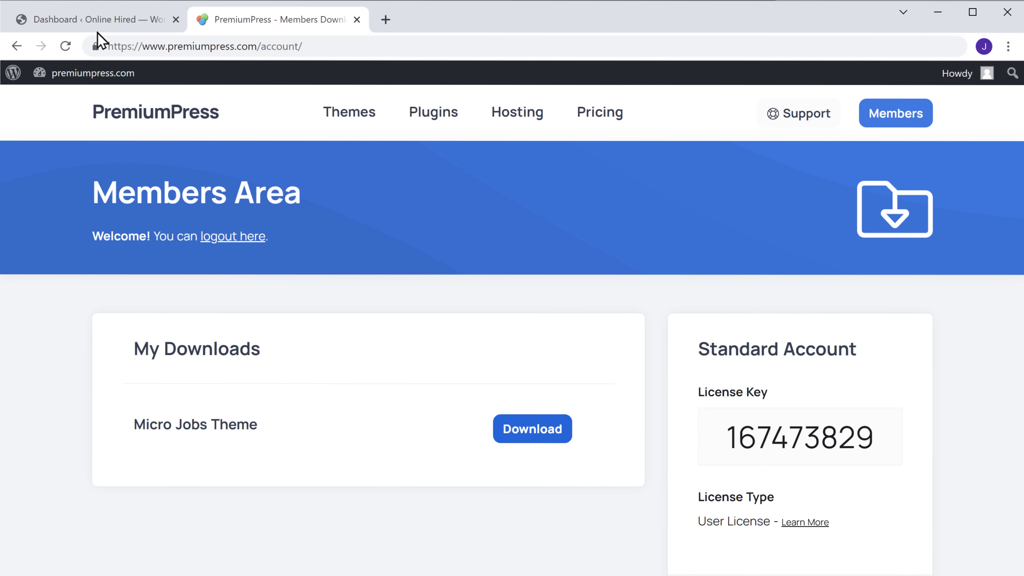
Open the License Key page under PremiumPress Settings in the Online Hired dashboard.
{"action": "left_click", "coordinate": [91, 22]}
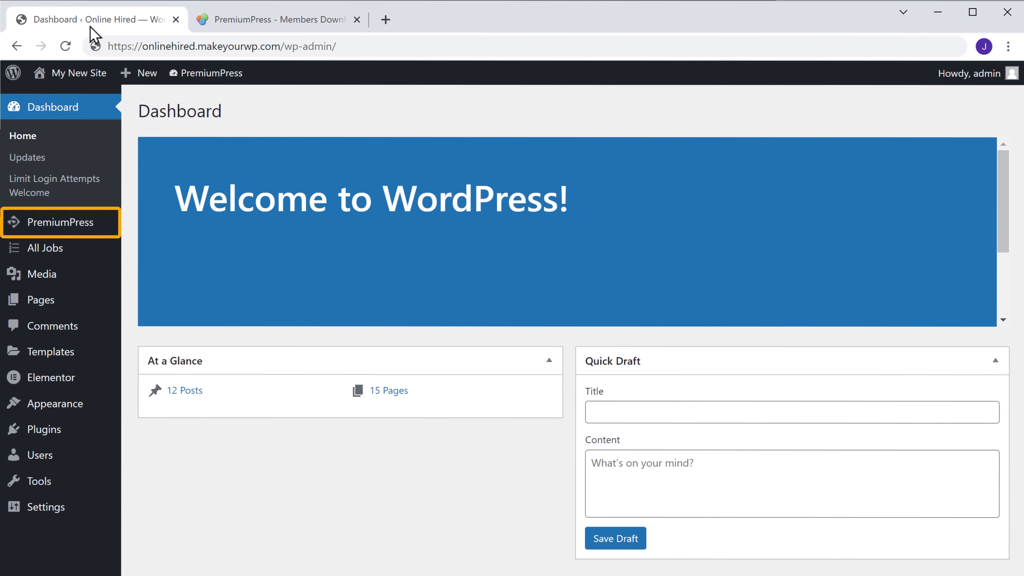
{"action": "mouse_move", "coordinate": [58, 231]}
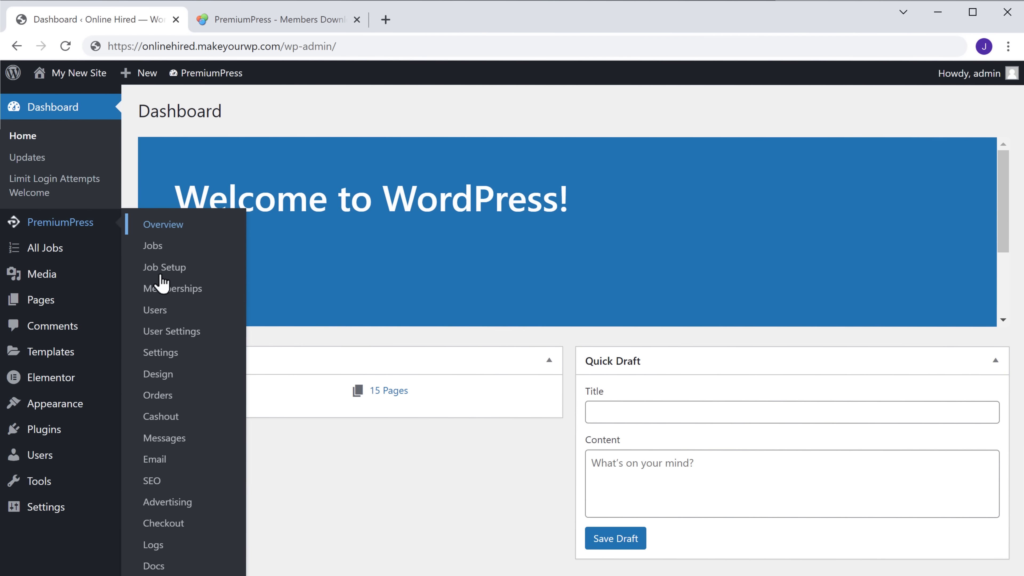
{"action": "left_click", "coordinate": [158, 359]}
{"action": "scroll", "coordinate": [155, 297], "scroll_direction": "down", "scroll_amount": 10}
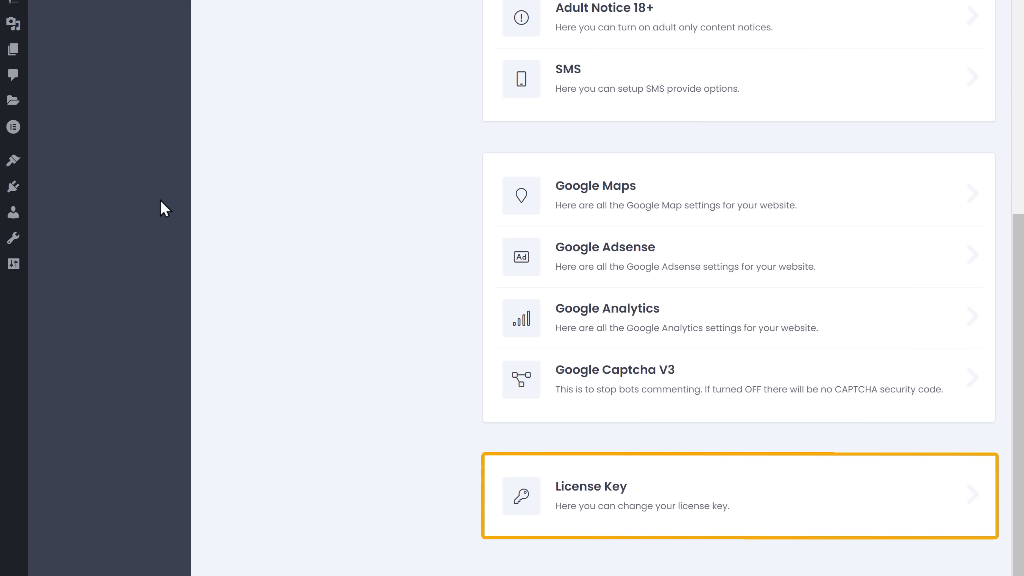
{"action": "left_click", "coordinate": [591, 529]}
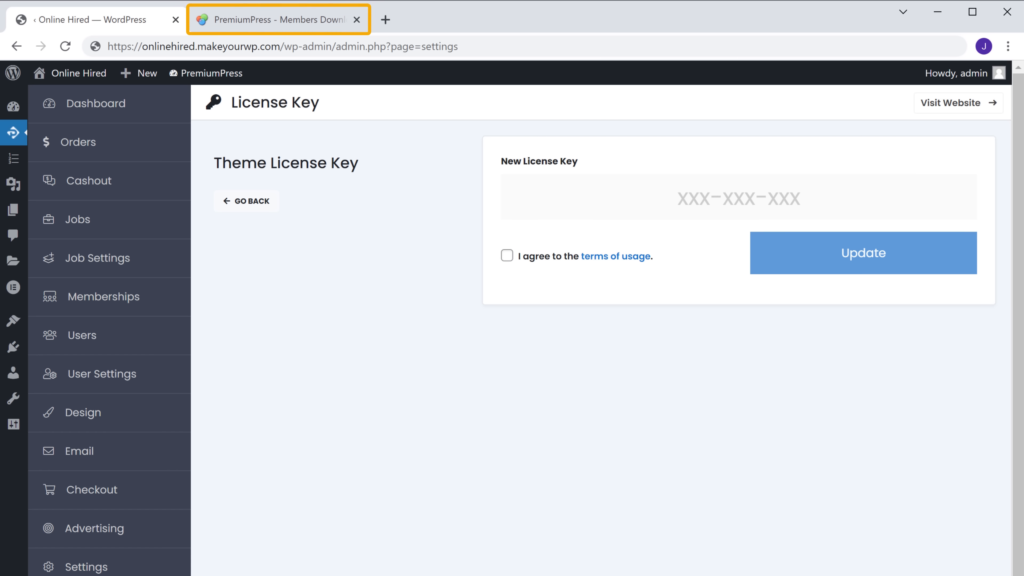
Copy the theme license key from the members area.
{"action": "left_click", "coordinate": [264, 28]}
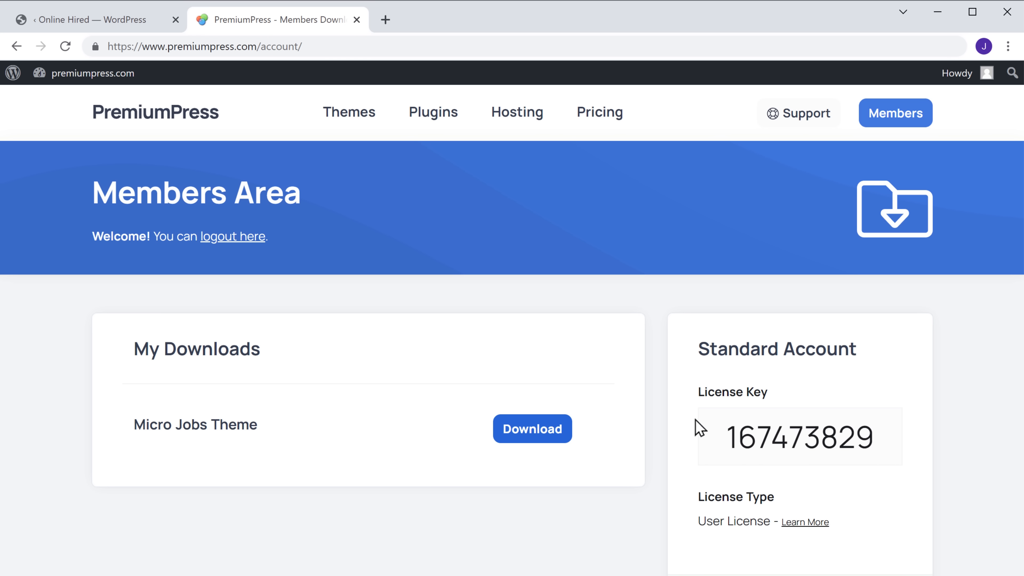
{"action": "left_click_drag", "start_coordinate": [722, 448], "coordinate": [877, 446]}
{"action": "right_click", "coordinate": [879, 447]}
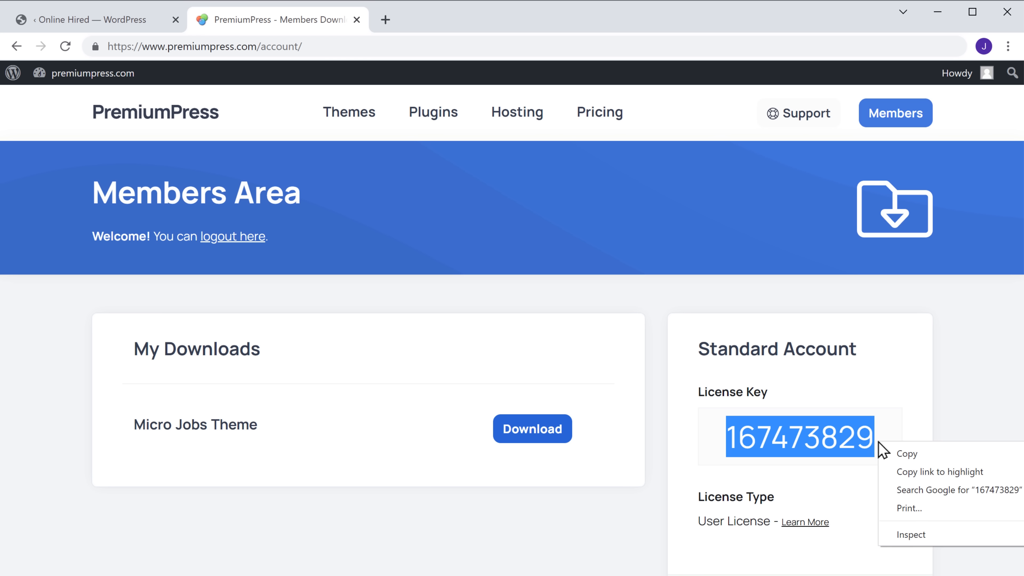
{"action": "left_click", "coordinate": [908, 460]}
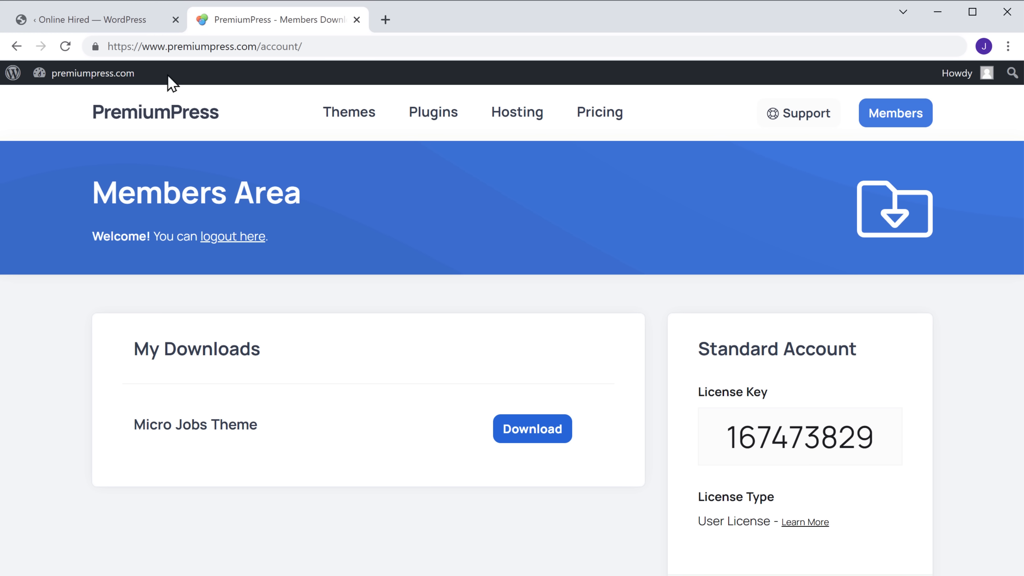
Paste the license key into the settings field, agree to the terms of usage, and update.
{"action": "left_click", "coordinate": [77, 25]}
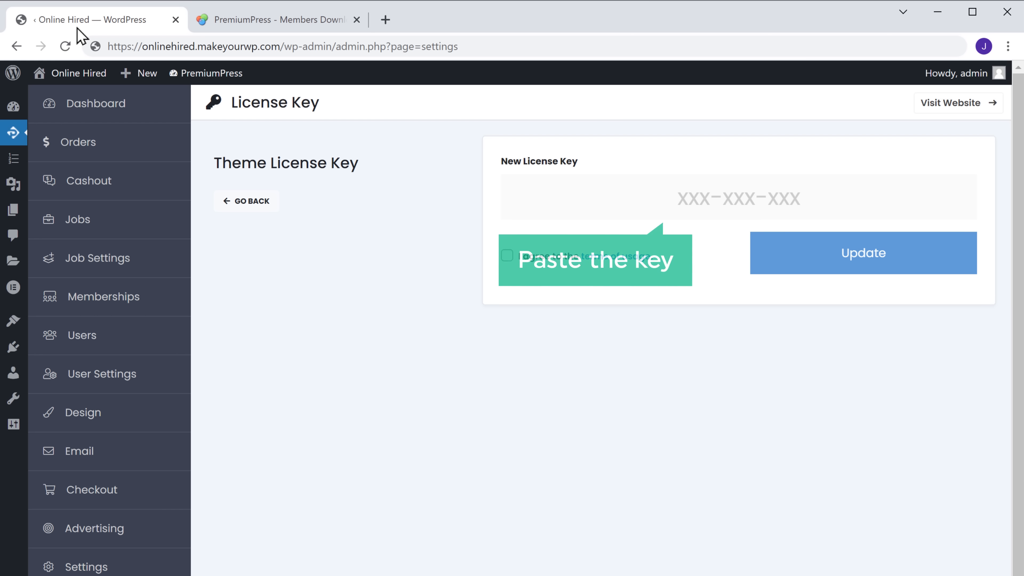
{"action": "right_click", "coordinate": [668, 199]}
{"action": "left_click", "coordinate": [706, 320]}
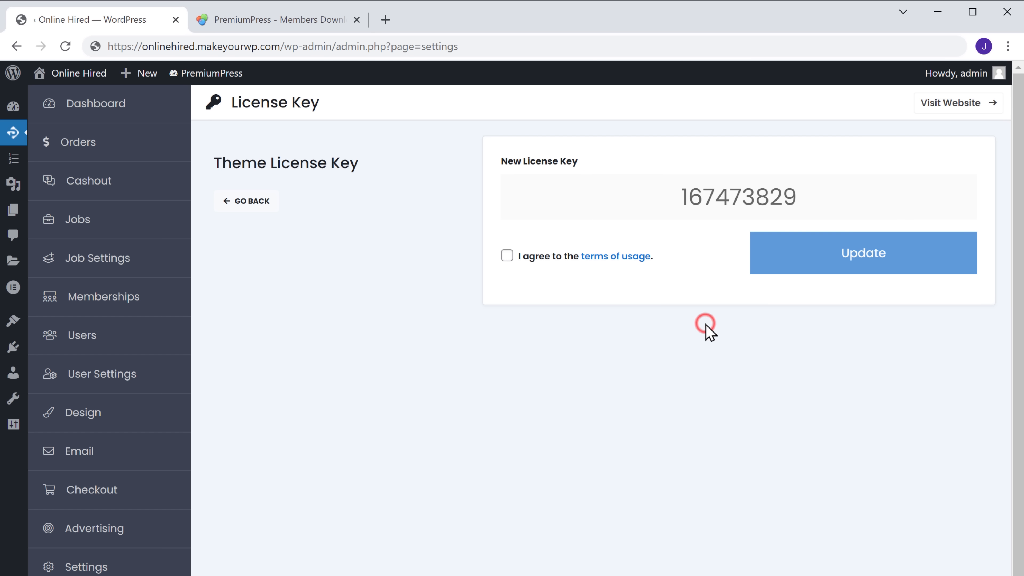
{"action": "left_click", "coordinate": [506, 255]}
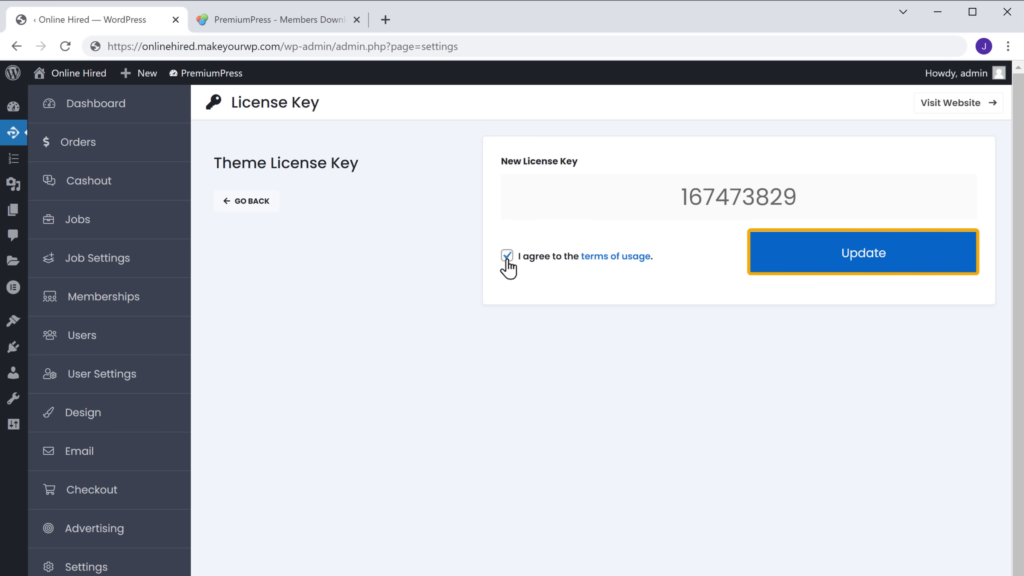
{"action": "left_click", "coordinate": [865, 262]}
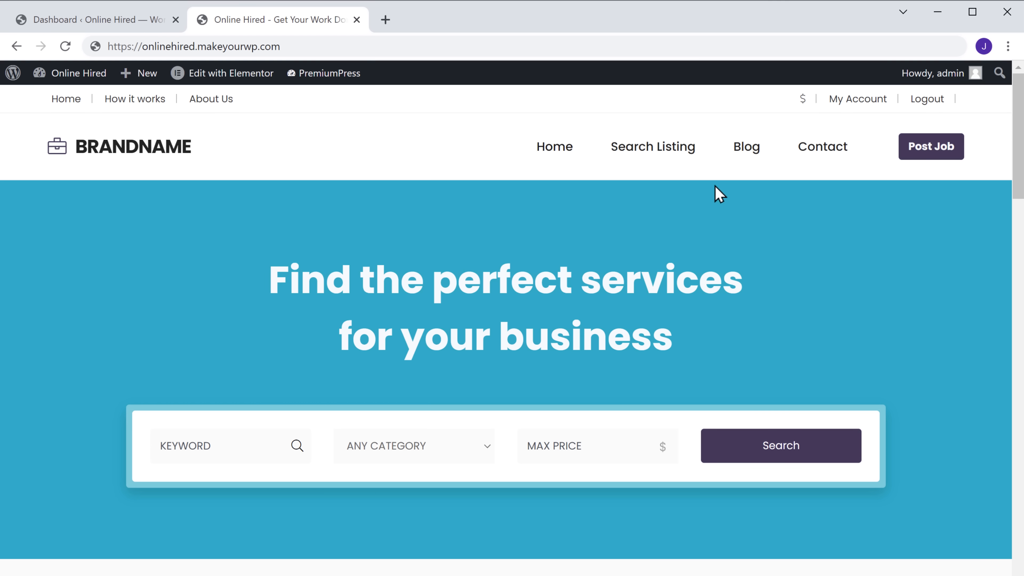
Browse the sample jobs under Search Listing on the public site, then go back to the admin Dashboard.
{"action": "left_click", "coordinate": [652, 155]}
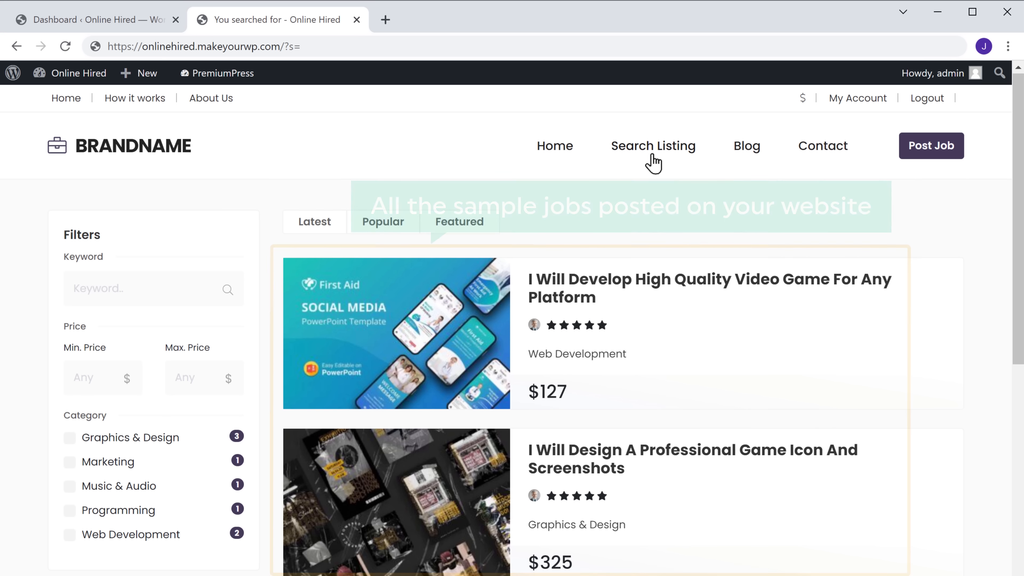
{"action": "scroll", "coordinate": [653, 164], "scroll_direction": "down", "scroll_amount": 8}
{"action": "scroll", "coordinate": [653, 164], "scroll_direction": "down", "scroll_amount": 5}
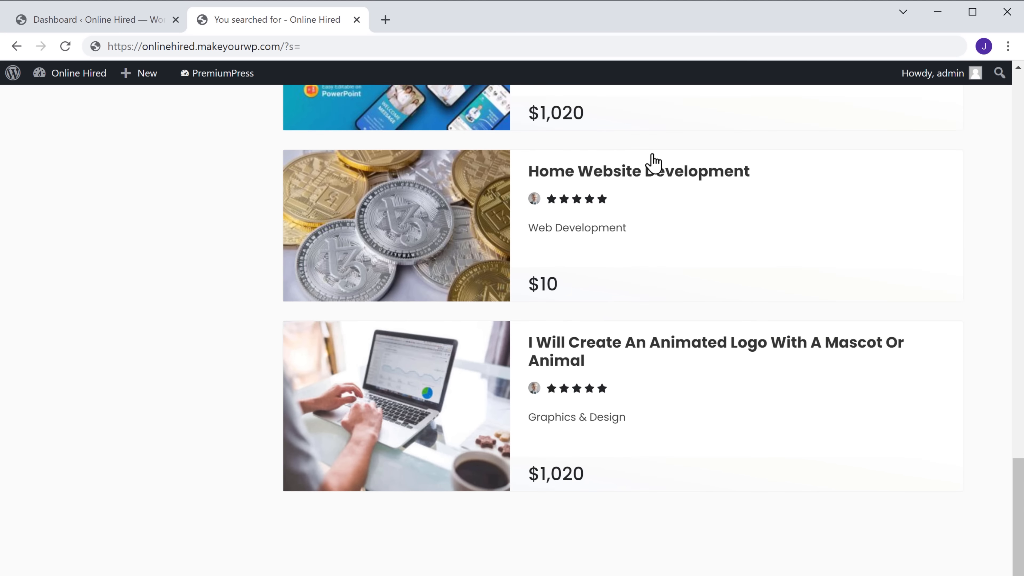
{"action": "scroll", "coordinate": [653, 163], "scroll_direction": "up", "scroll_amount": 5}
{"action": "scroll", "coordinate": [653, 164], "scroll_direction": "up", "scroll_amount": 12}
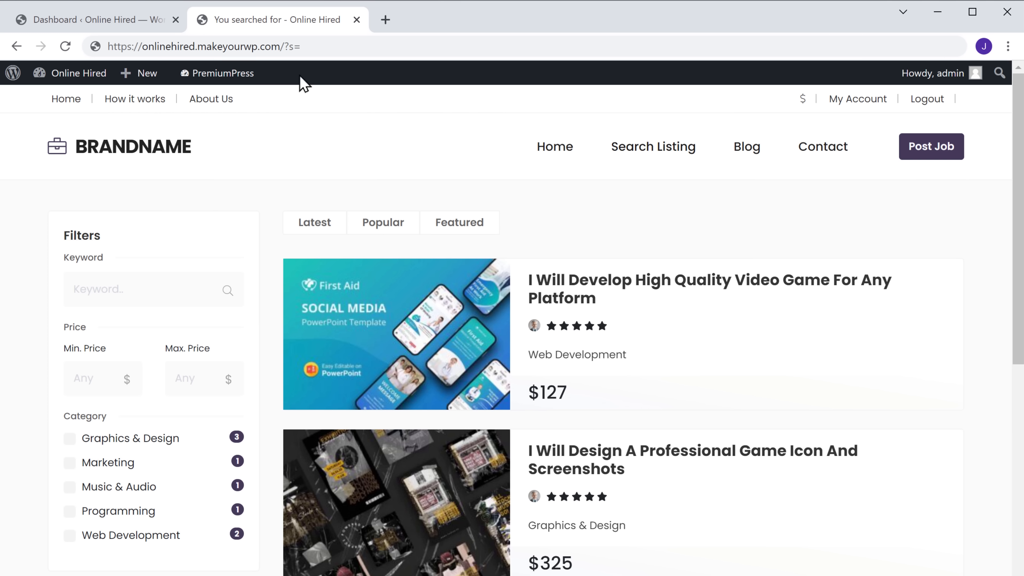
{"action": "left_click", "coordinate": [89, 27]}
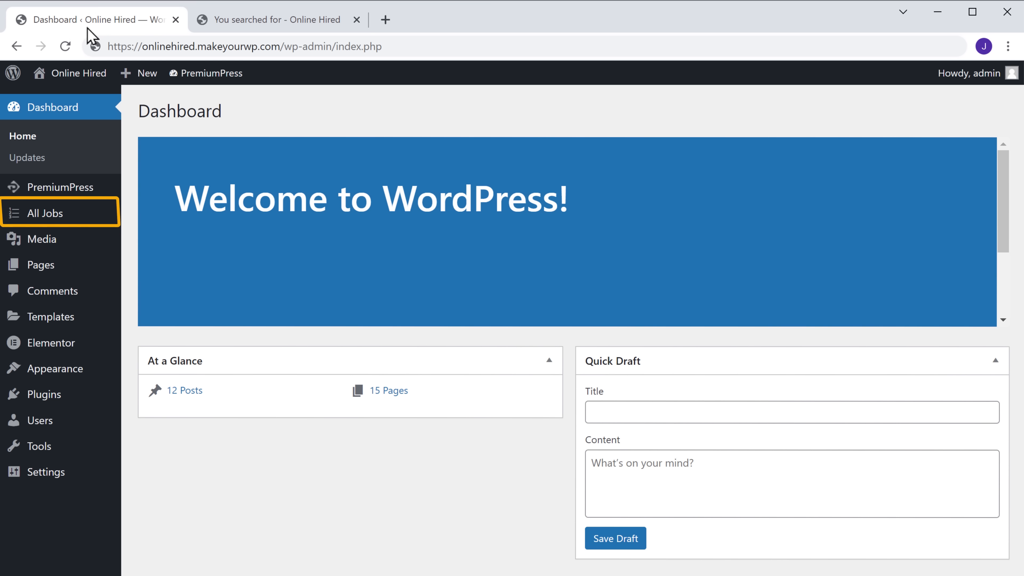
Bulk-delete all sample jobs in the PremiumPress Jobs list using the Delete status.
{"action": "left_click", "coordinate": [42, 220]}
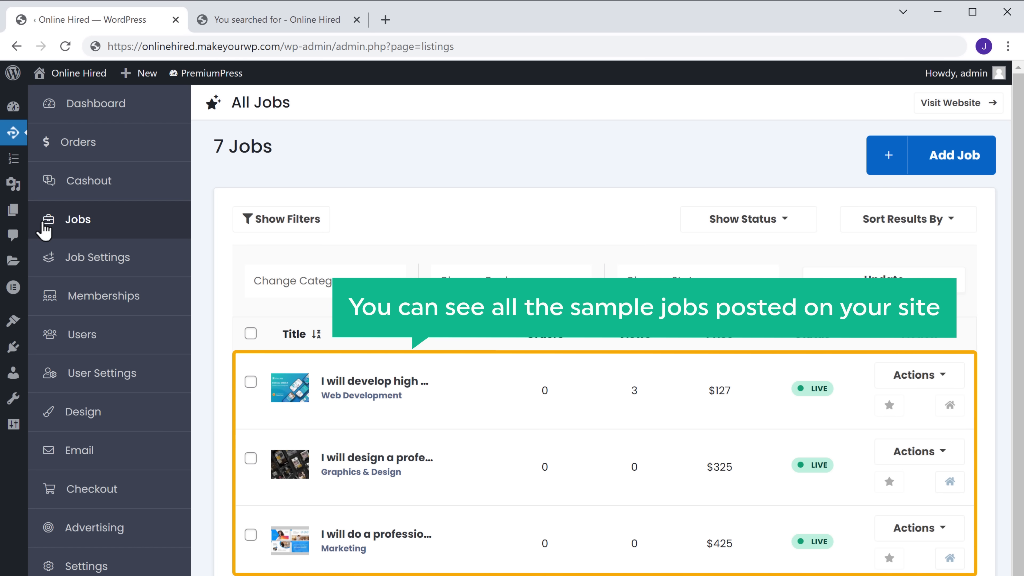
{"action": "scroll", "coordinate": [45, 231], "scroll_direction": "down", "scroll_amount": 3}
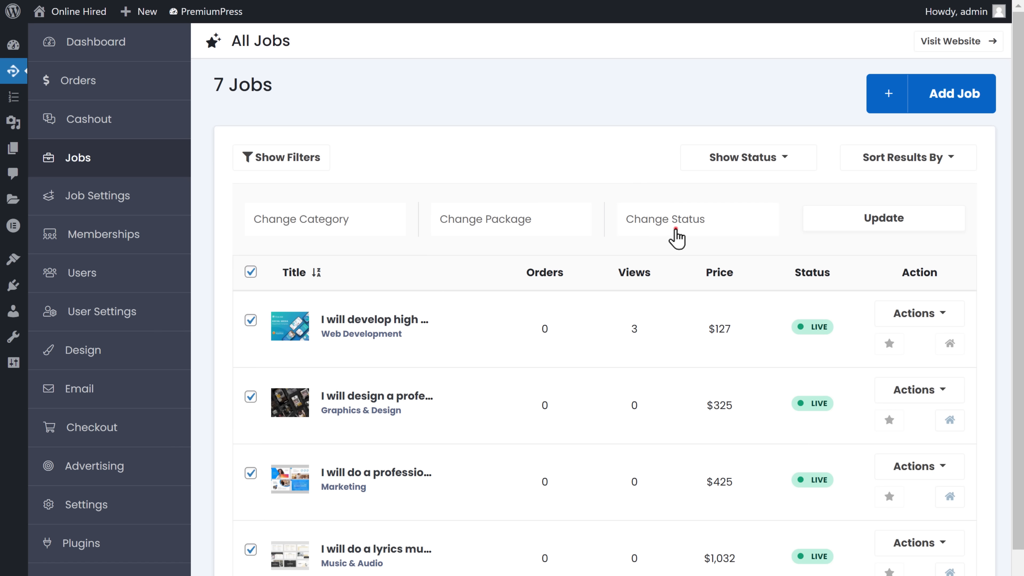
{"action": "left_click", "coordinate": [677, 238]}
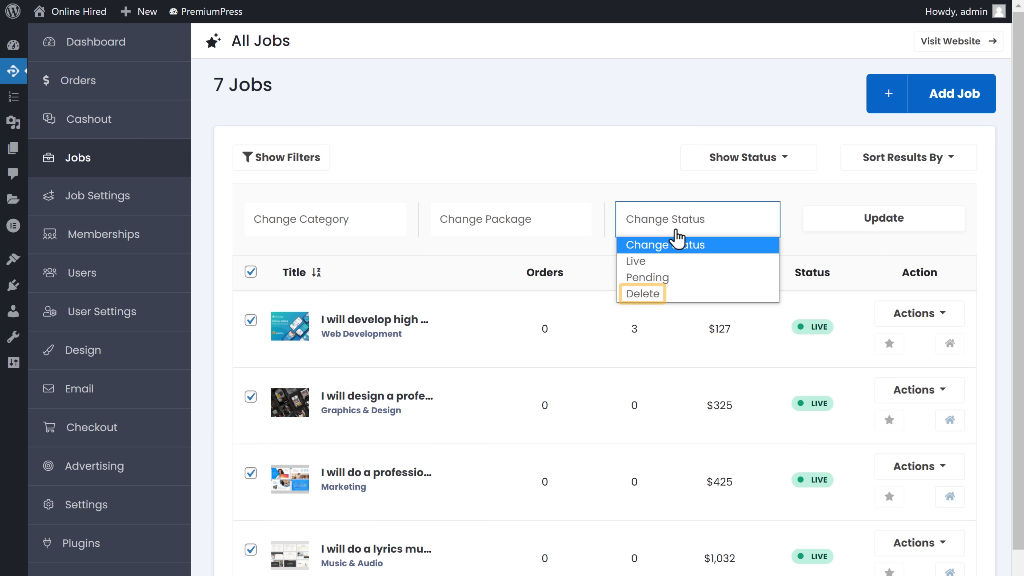
{"action": "left_click", "coordinate": [641, 296]}
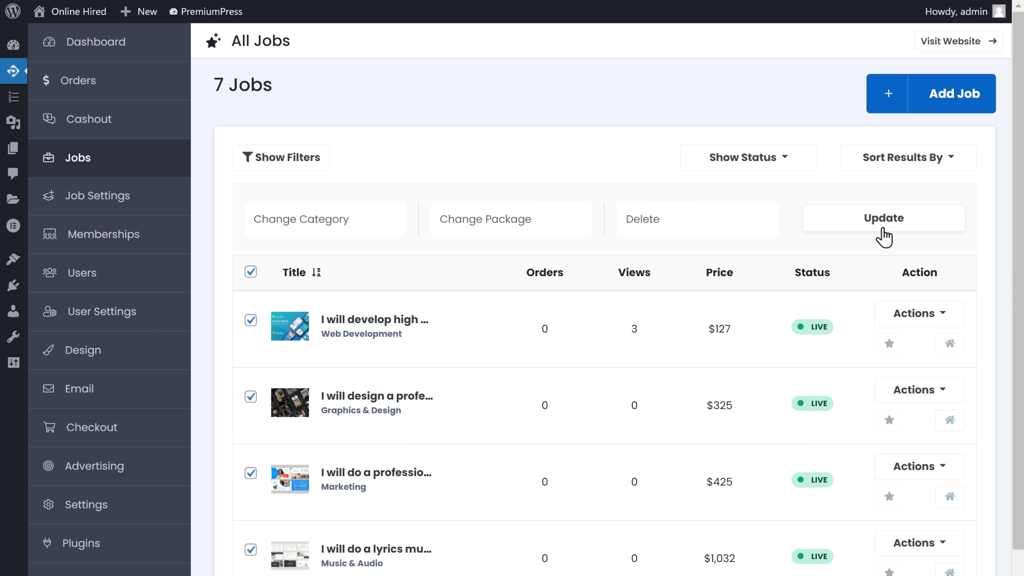
{"action": "left_click", "coordinate": [884, 219]}
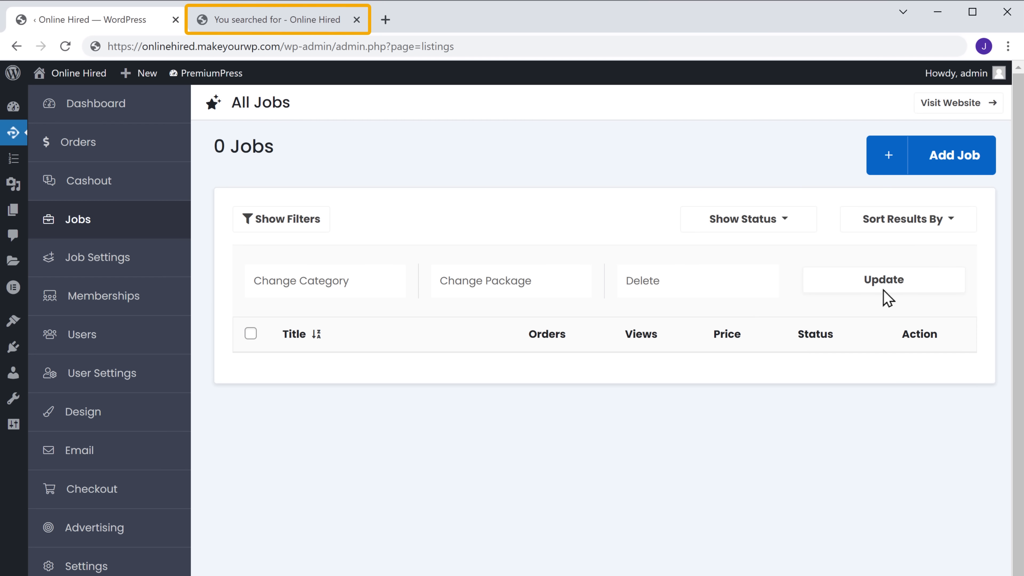
Reload the public job search to confirm No Results Found, then start a new job with Add Job.
{"action": "left_click", "coordinate": [276, 24]}
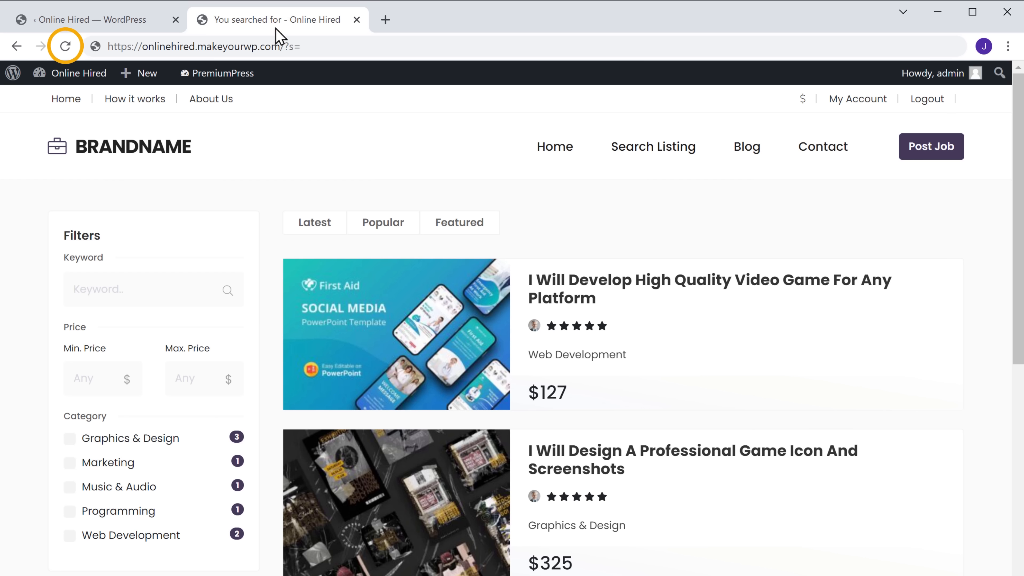
{"action": "left_click", "coordinate": [66, 47]}
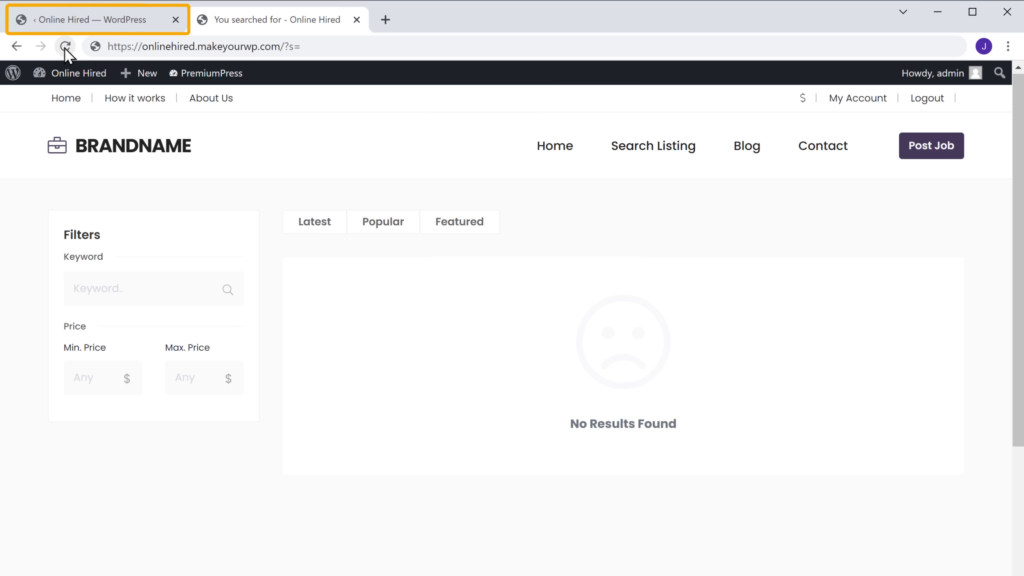
{"action": "left_click", "coordinate": [85, 25]}
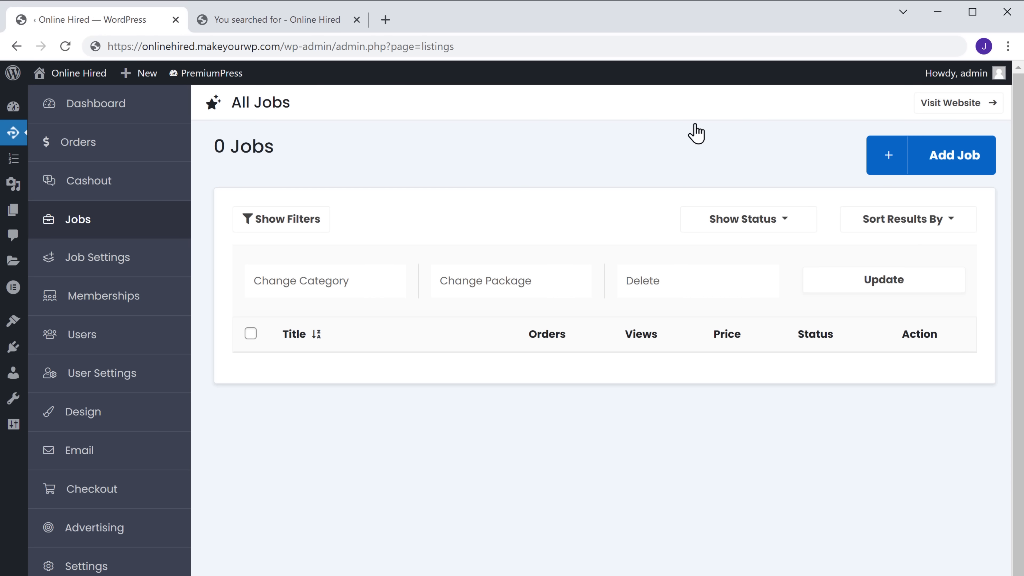
{"action": "left_click", "coordinate": [951, 174]}
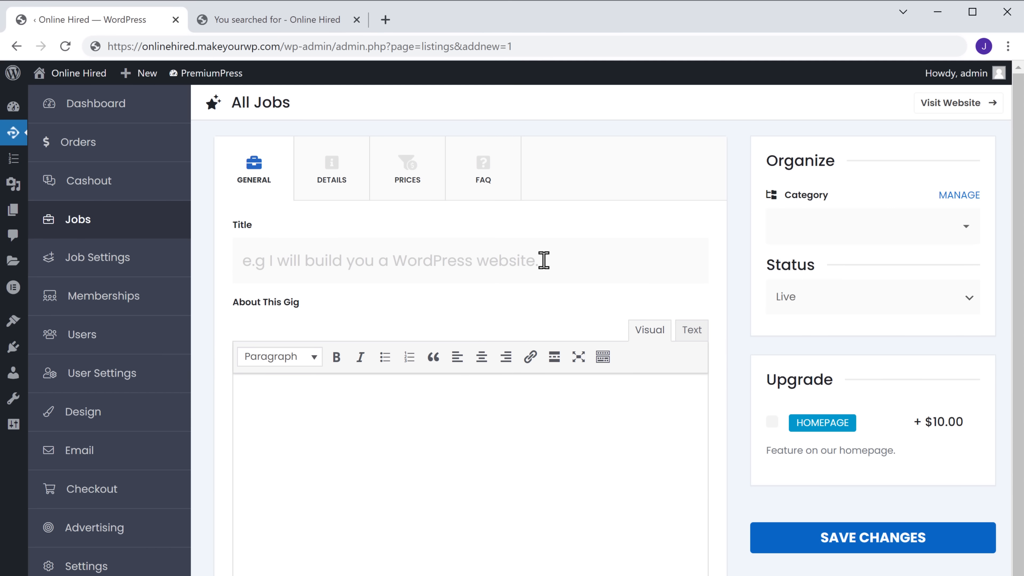
Enter the title 'I will design a Logo for your company' and type and paste the logo-styles gig description.
{"action": "left_click", "coordinate": [547, 269]}
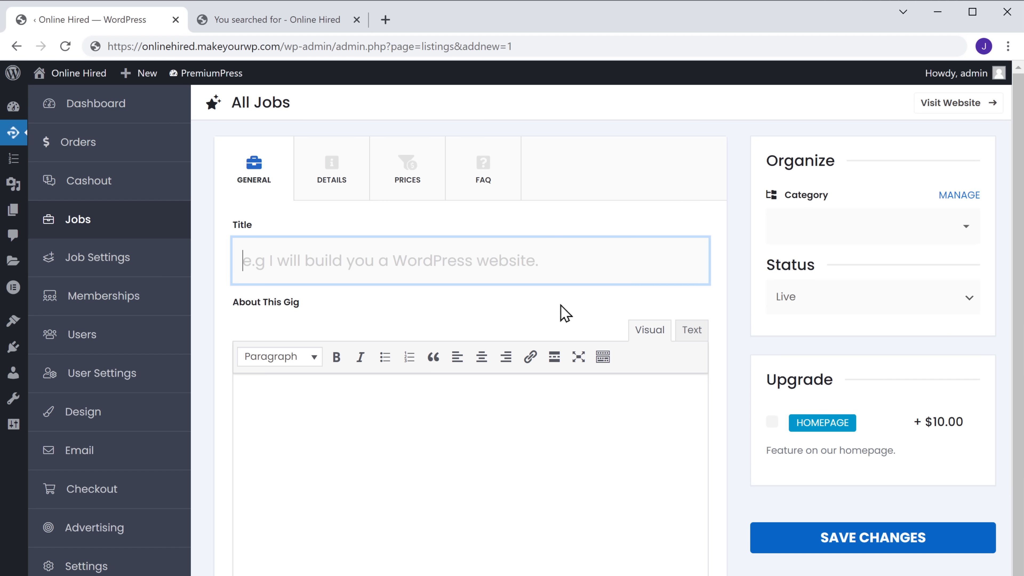
{"action": "type", "text": "I will design a Logo for your com"}
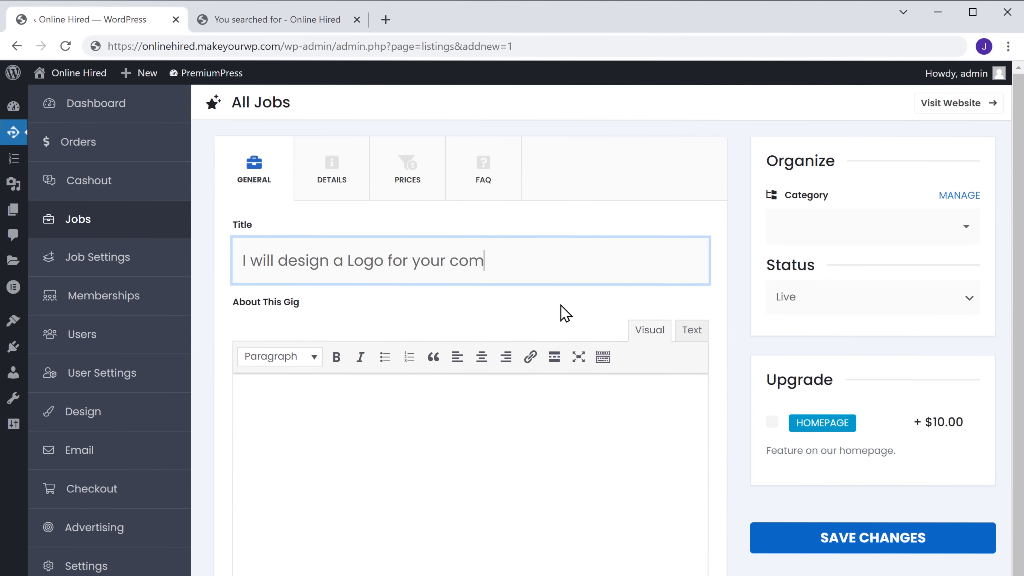
{"action": "type", "text": "pany"}
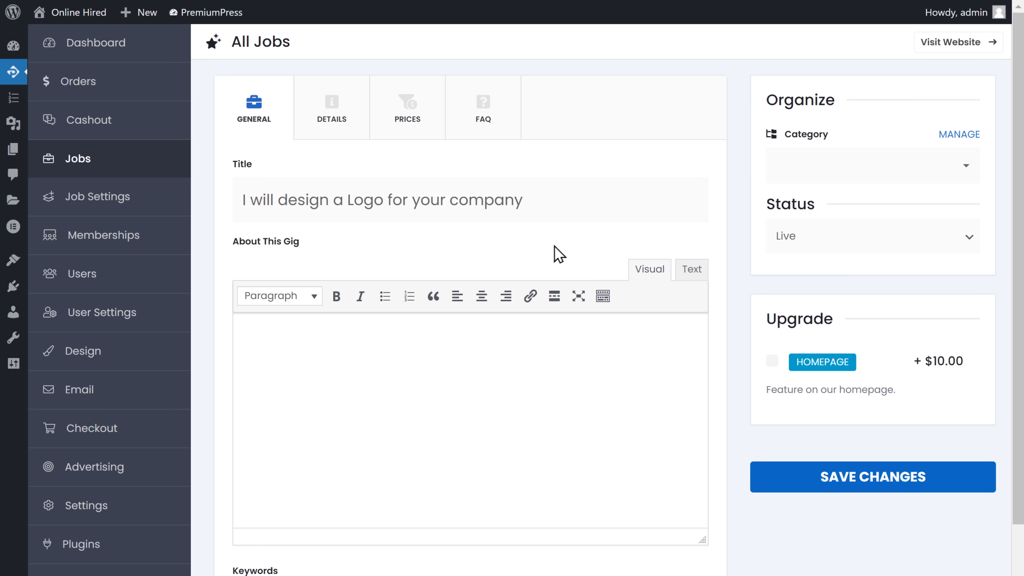
{"action": "left_click", "coordinate": [240, 328]}
{"action": "type", "text": "I am "}
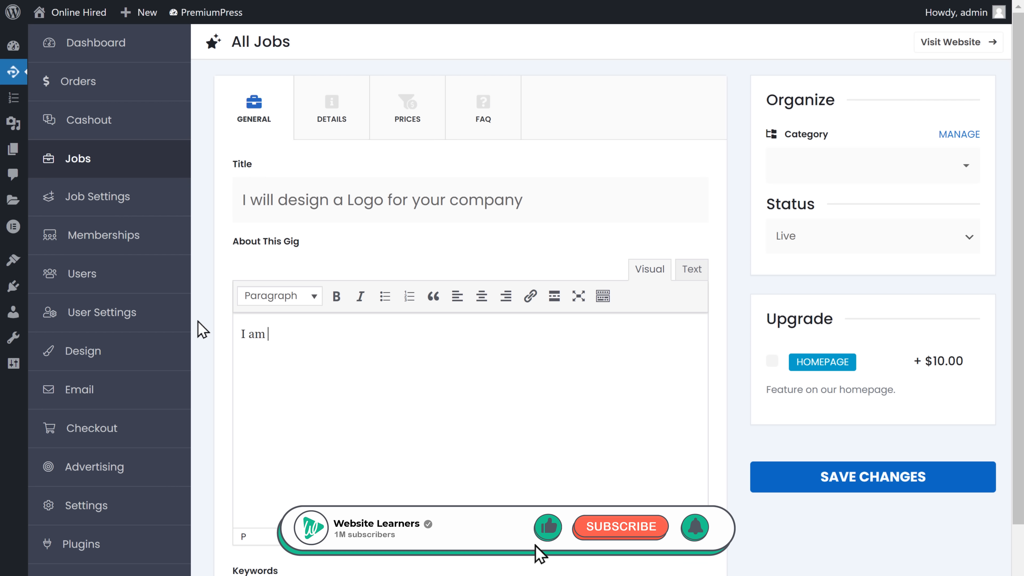
{"action": "type", "text": "a freelance graphic designer with over 4 years of experience in print de"}
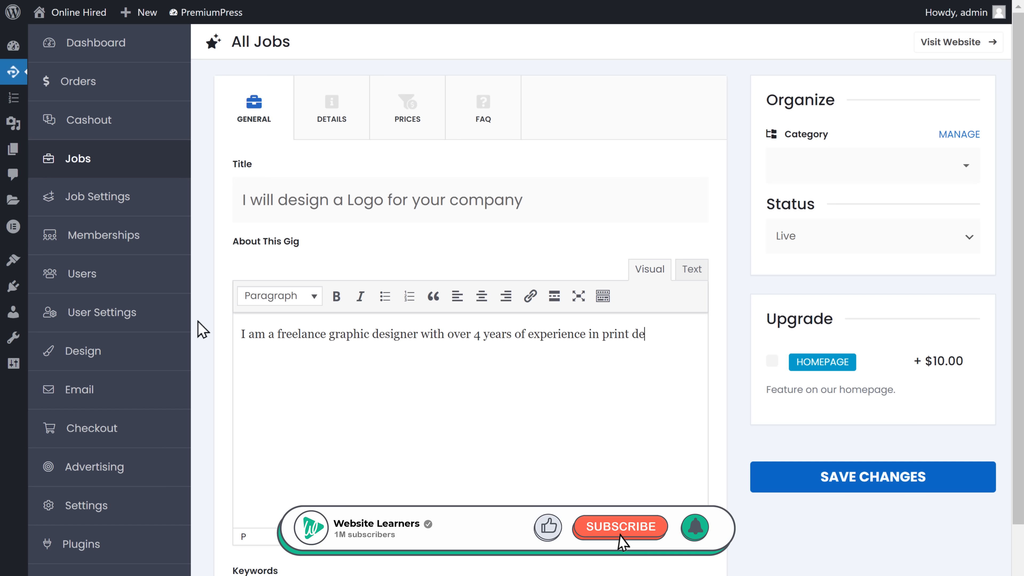
{"action": "type", "text": "sign, branding, package design and more. I will design logos that are un"}
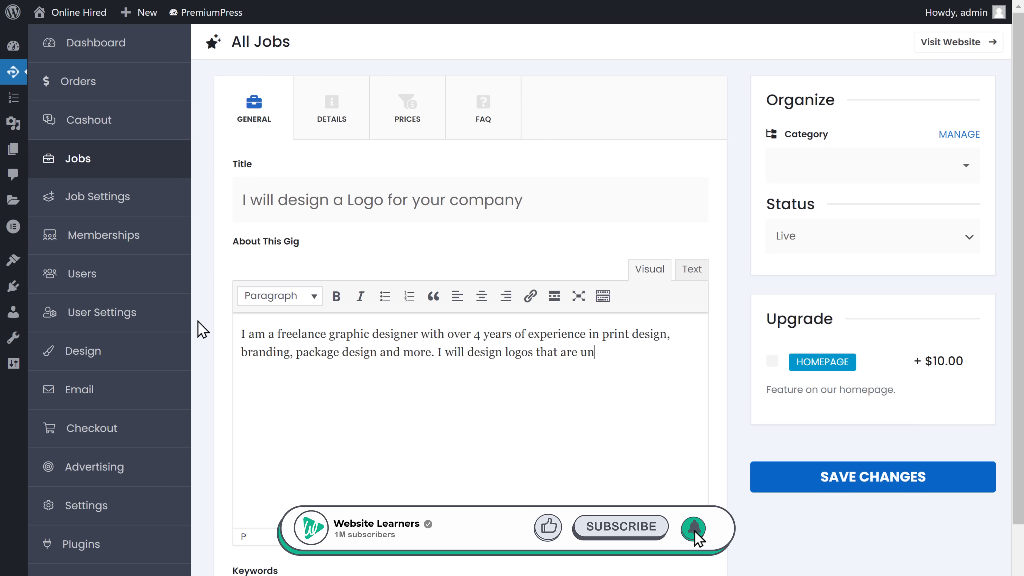
{"action": "type", "text": "ique to your brand"}
{"action": "key", "text": "ctrl+v"}
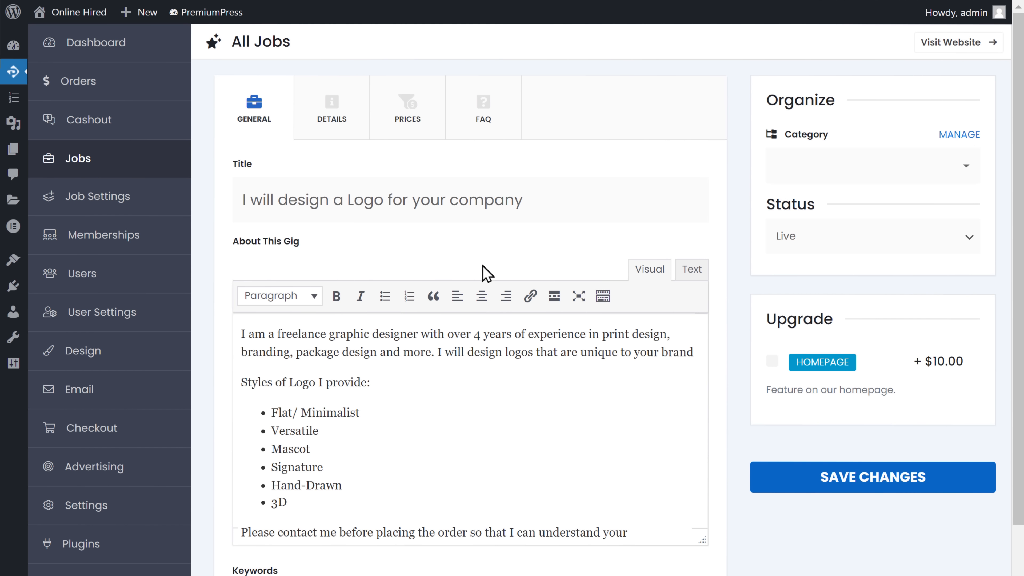
{"action": "left_click", "coordinate": [966, 168]}
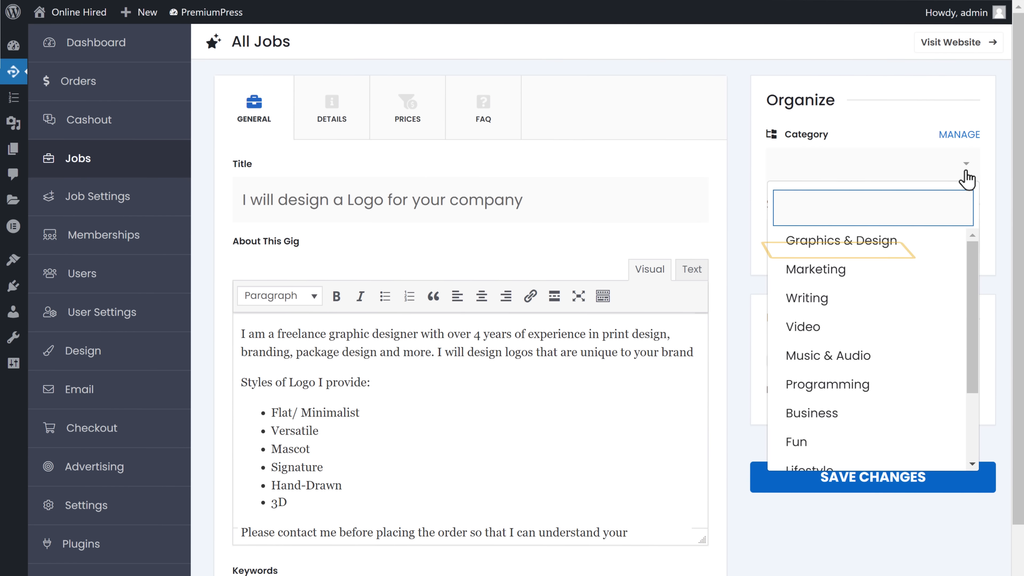
Choose Graphics & Design as the job category, then open MANAGE for categories.
{"action": "left_click", "coordinate": [841, 247]}
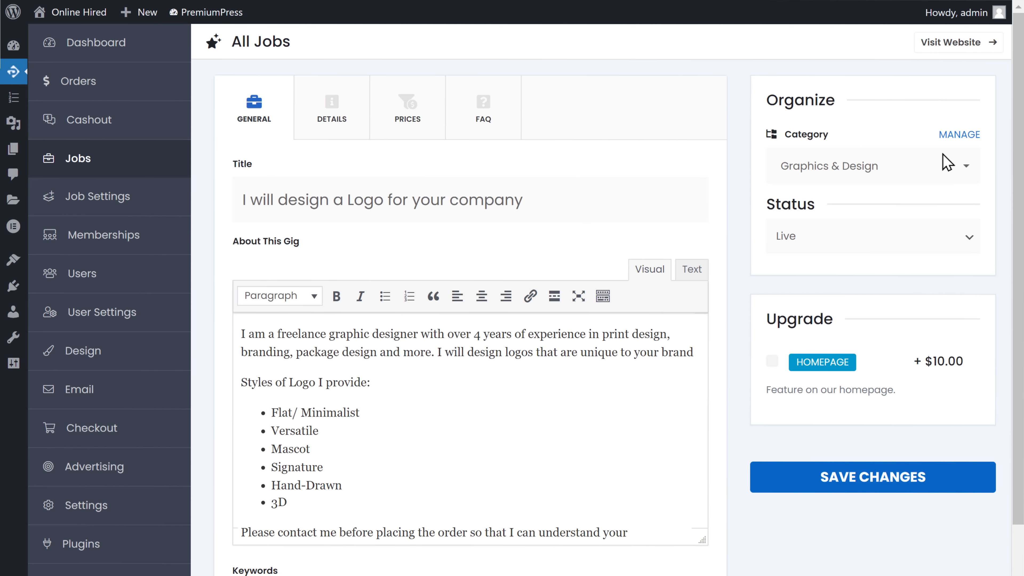
{"action": "left_click", "coordinate": [956, 141]}
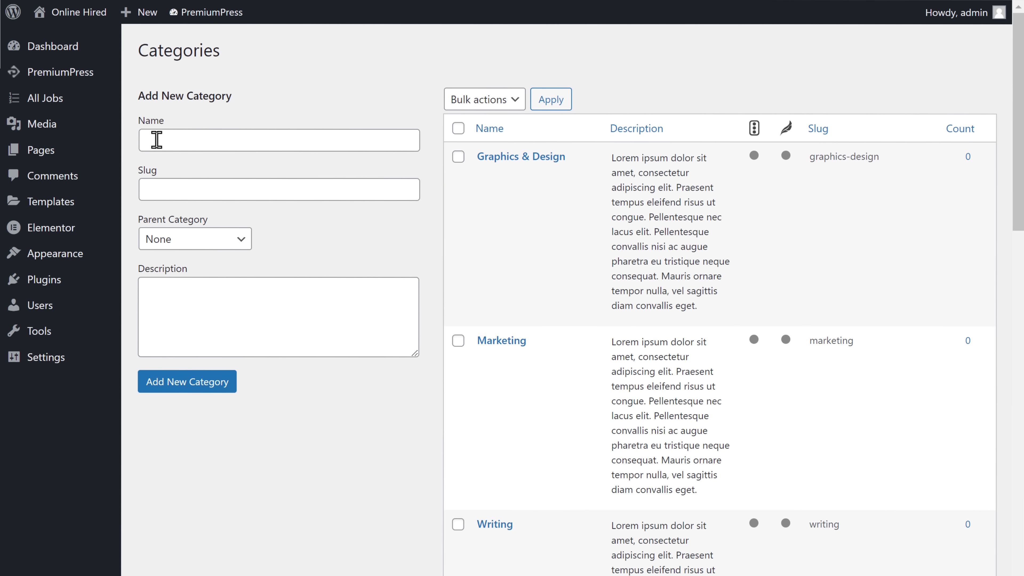
Create a category named Logo, then return to the new-job form.
{"action": "left_click", "coordinate": [146, 140]}
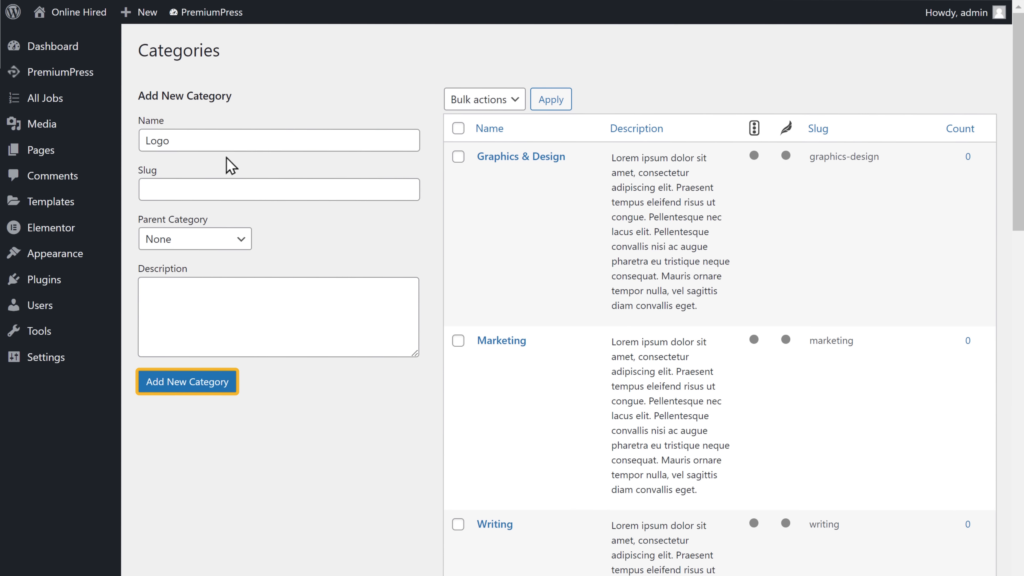
{"action": "left_click", "coordinate": [181, 387]}
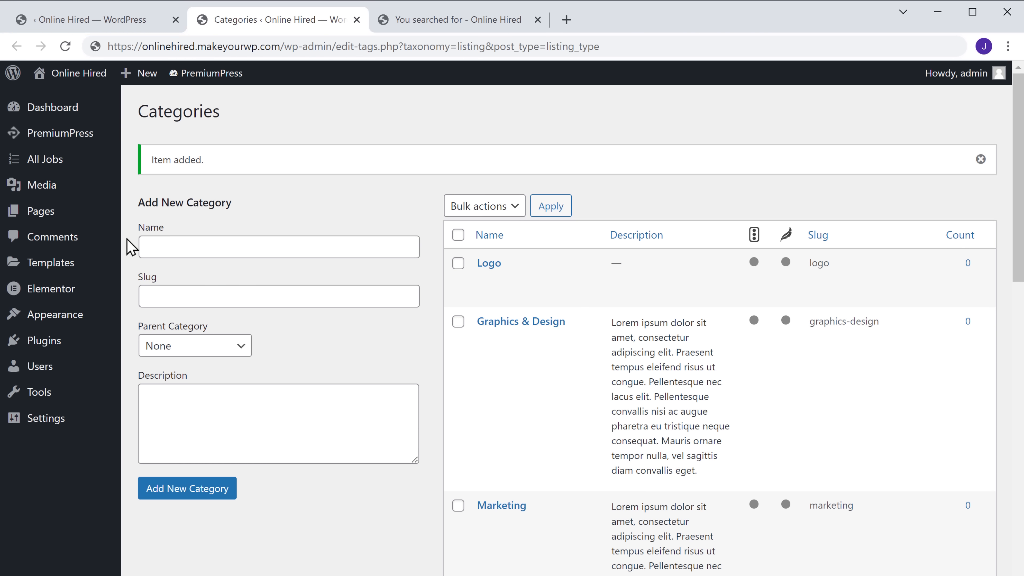
{"action": "left_click", "coordinate": [78, 34]}
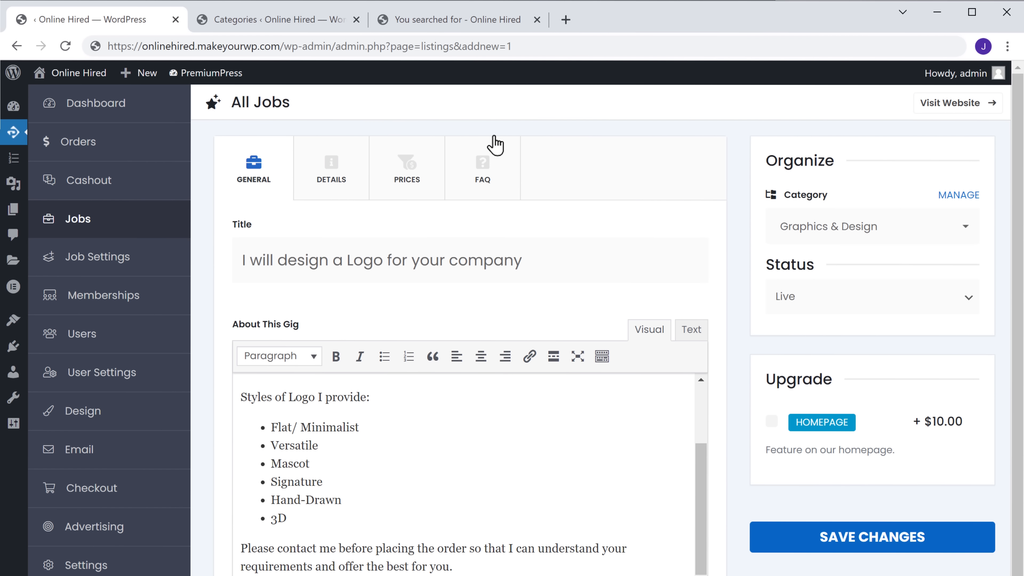
Add Logo as a second category alongside Graphics & Design.
{"action": "left_click", "coordinate": [965, 231]}
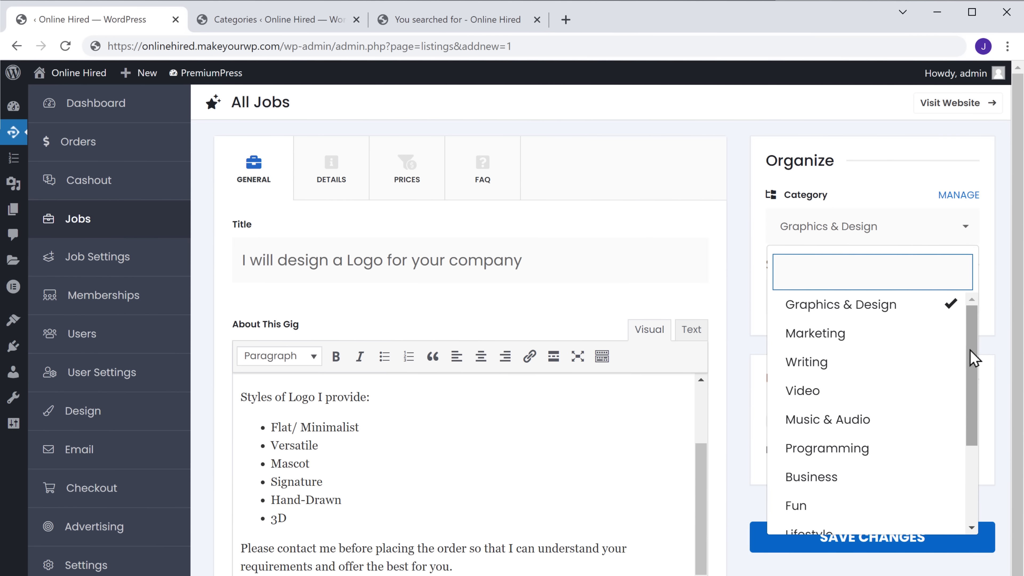
{"action": "left_click_drag", "start_coordinate": [975, 380], "coordinate": [974, 478]}
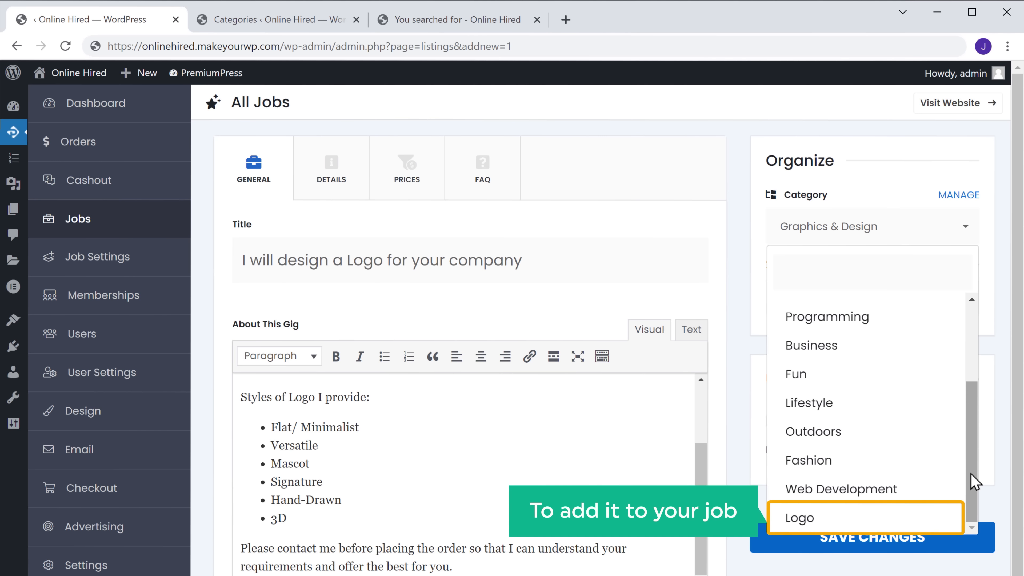
{"action": "left_click", "coordinate": [799, 524]}
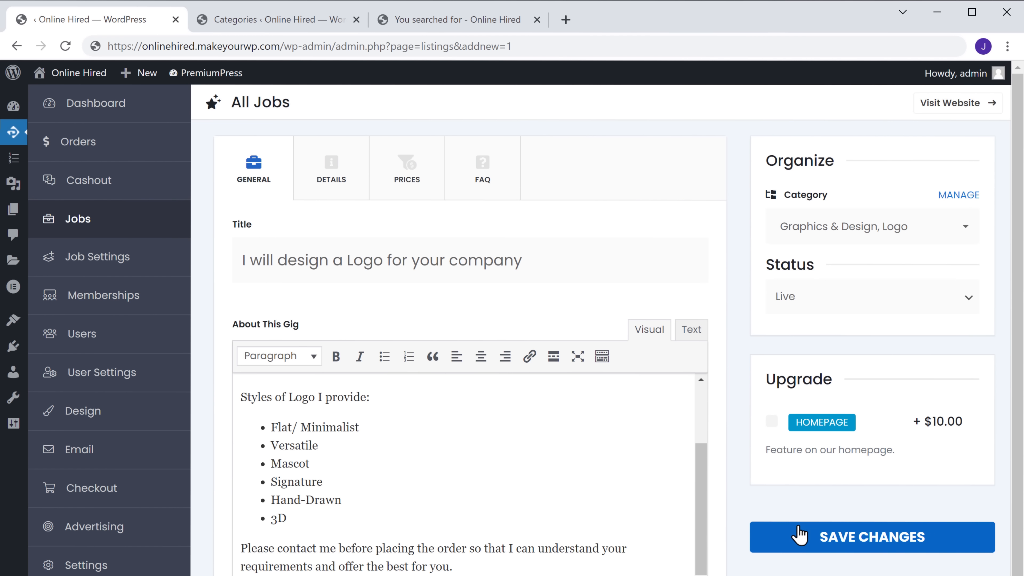
{"action": "scroll", "coordinate": [800, 536], "scroll_direction": "down", "scroll_amount": 5}
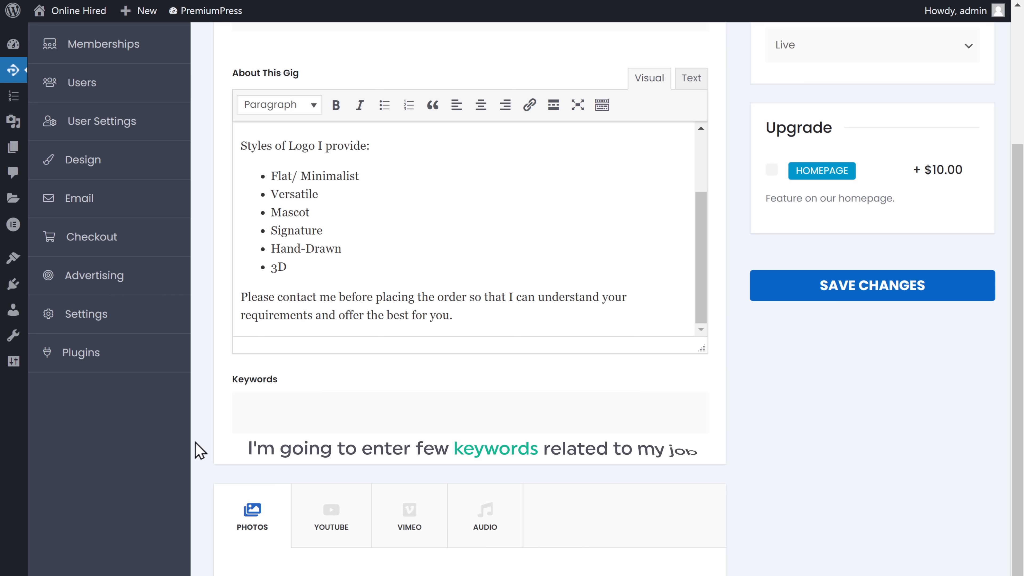
Add the keywords Graphic Design and Logo.
{"action": "type", "text": "Graphic Desi"}
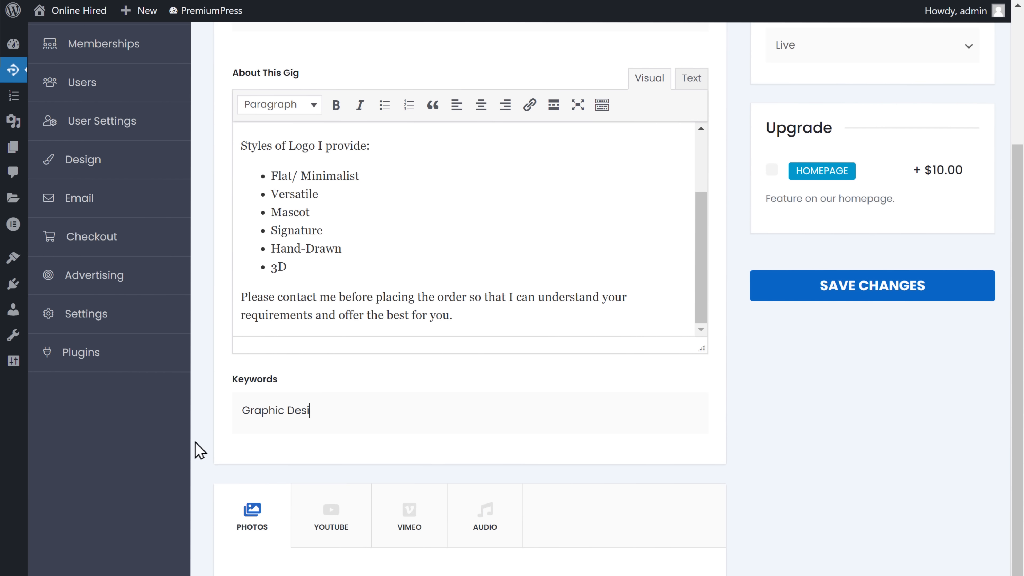
{"action": "type", "text": "gn"}
{"action": "key", "text": "Return"}
{"action": "type", "text": "Logo"}
{"action": "key", "text": "Return"}
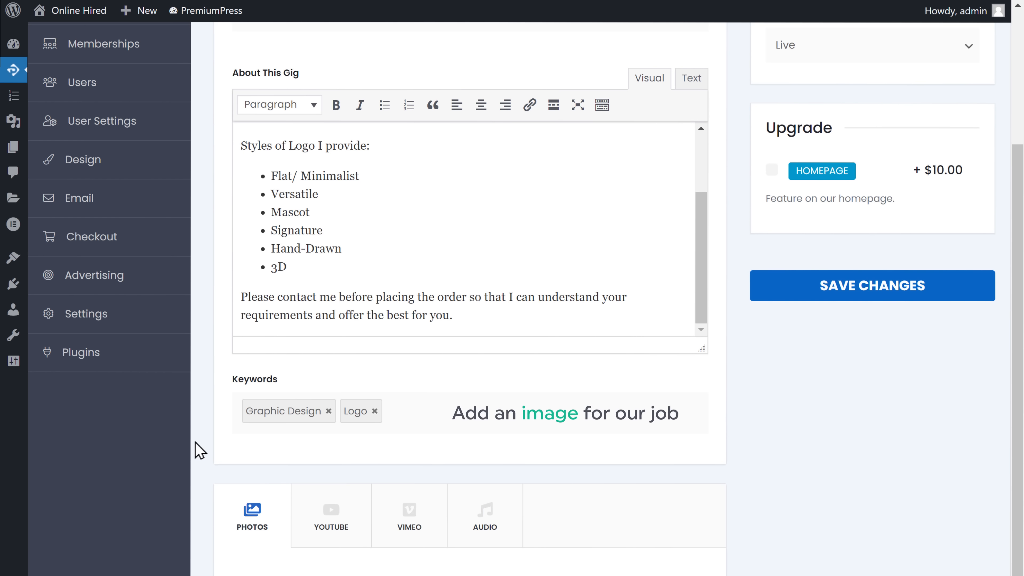
{"action": "scroll", "coordinate": [198, 404], "scroll_direction": "down", "scroll_amount": 4}
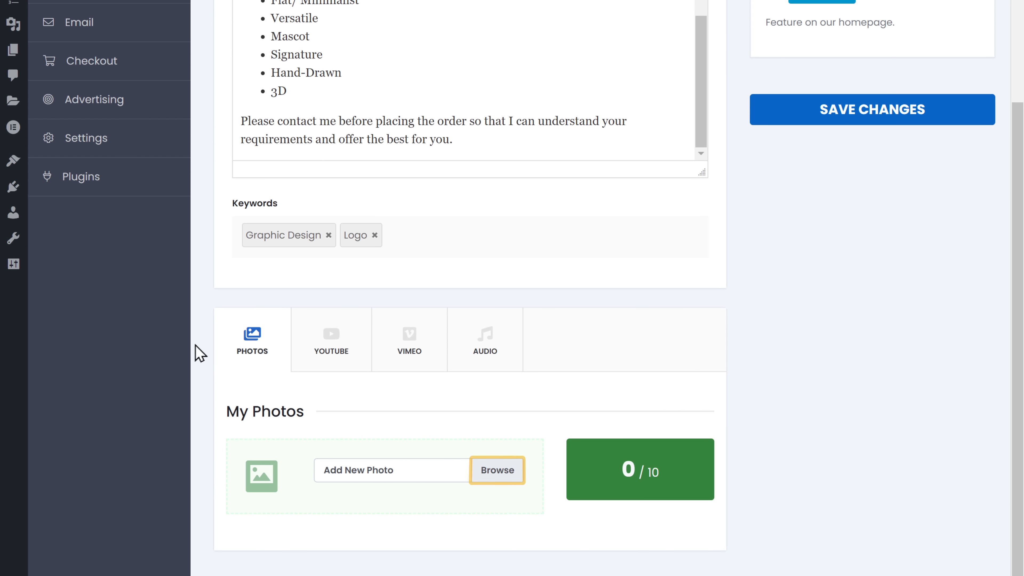
Upload the illustrated Image file under My Photos as the job's first photo.
{"action": "left_click", "coordinate": [499, 479]}
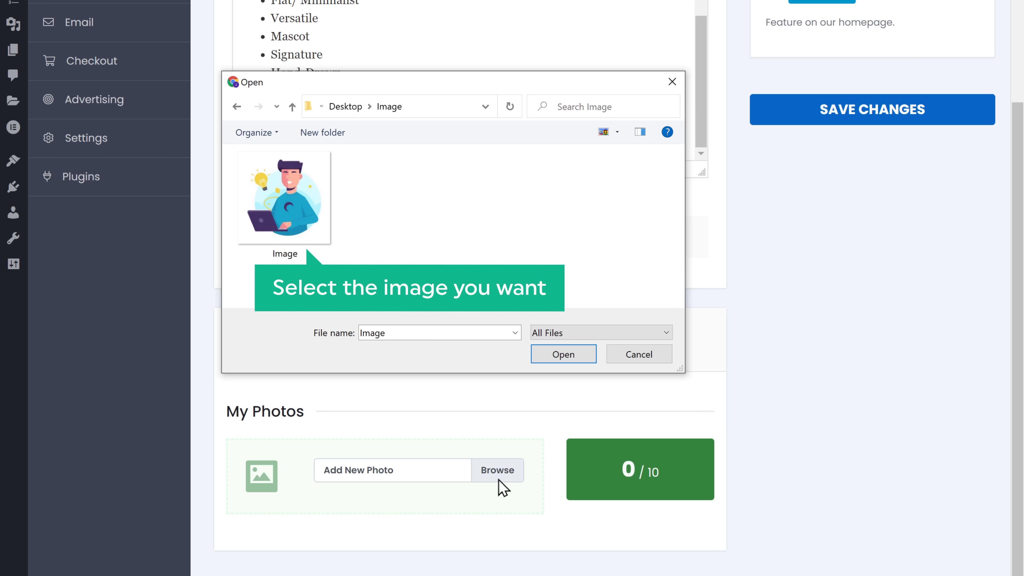
{"action": "left_click", "coordinate": [287, 205]}
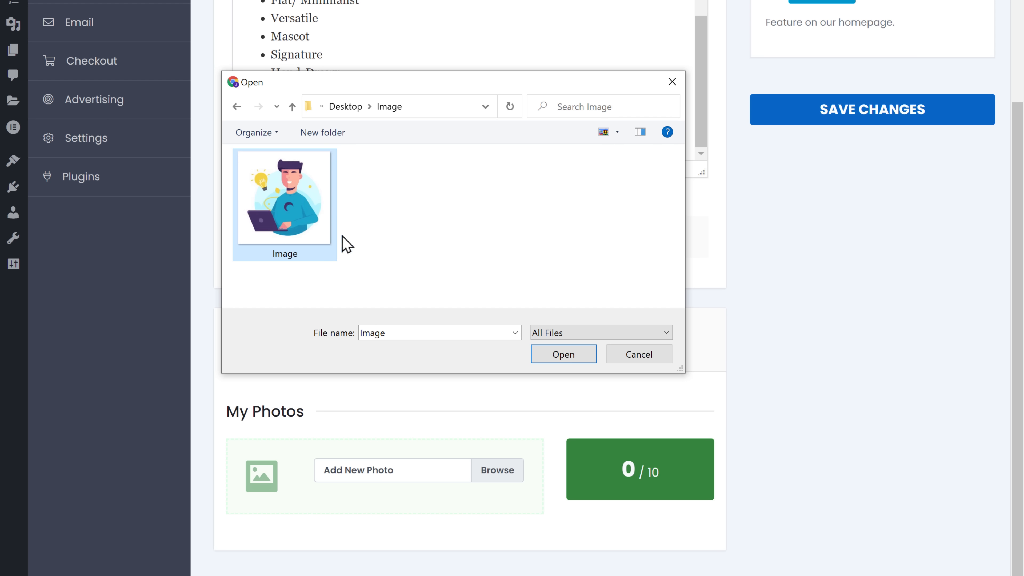
{"action": "left_click", "coordinate": [565, 358]}
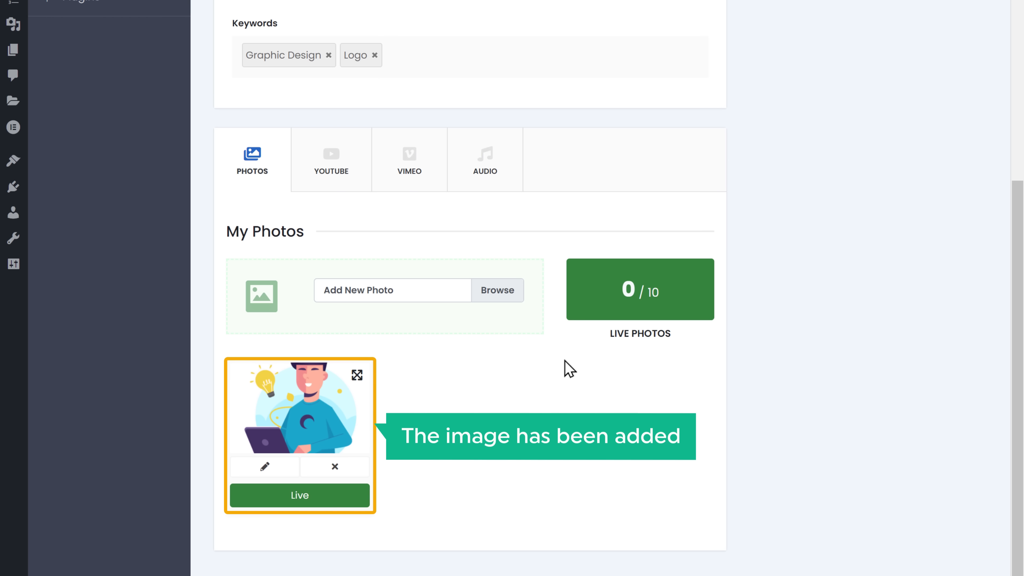
{"action": "scroll", "coordinate": [565, 403], "scroll_direction": "up", "scroll_amount": 10}
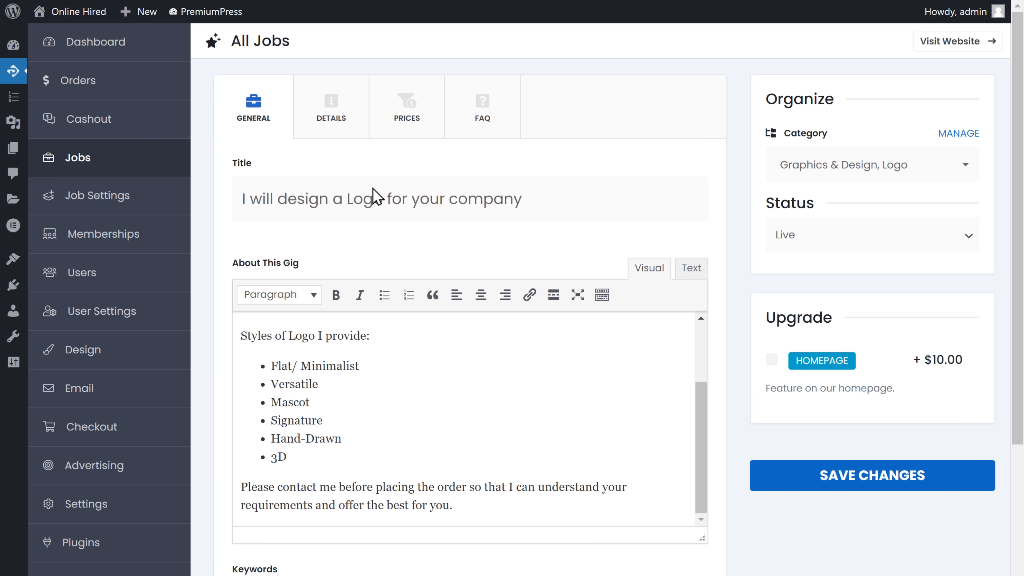
In the job details, tick Hard Worker, Creative, Flexibile and Punctual, then open Manage Fields.
{"action": "left_click", "coordinate": [331, 135]}
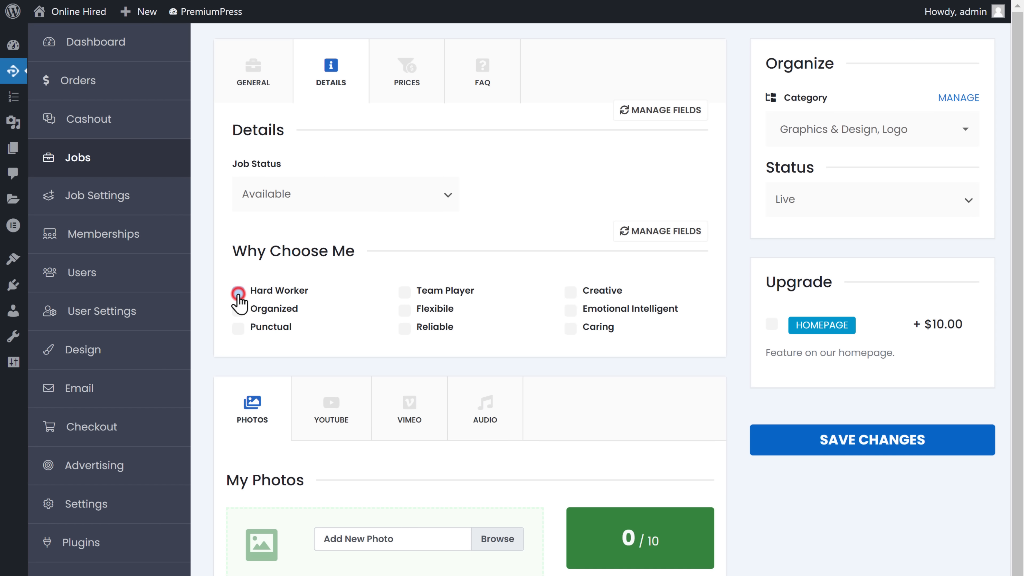
{"action": "left_click", "coordinate": [238, 292]}
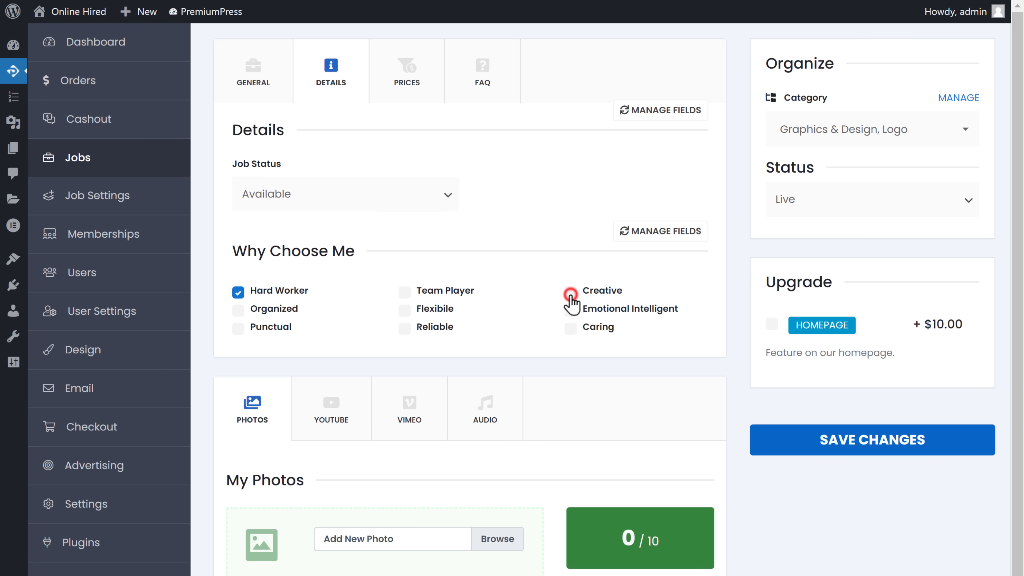
{"action": "left_click", "coordinate": [571, 294]}
{"action": "left_click", "coordinate": [404, 311]}
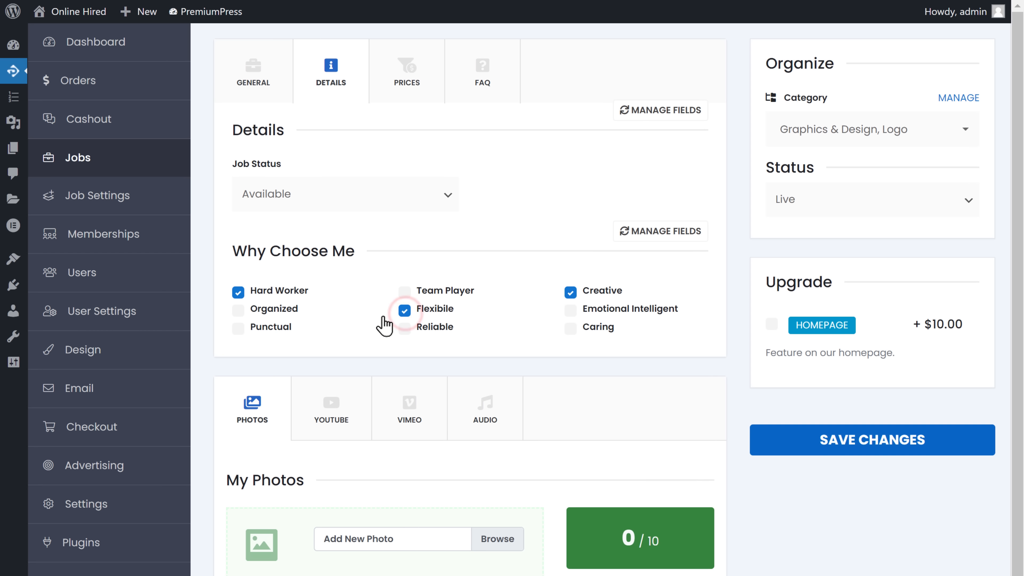
{"action": "left_click", "coordinate": [238, 329]}
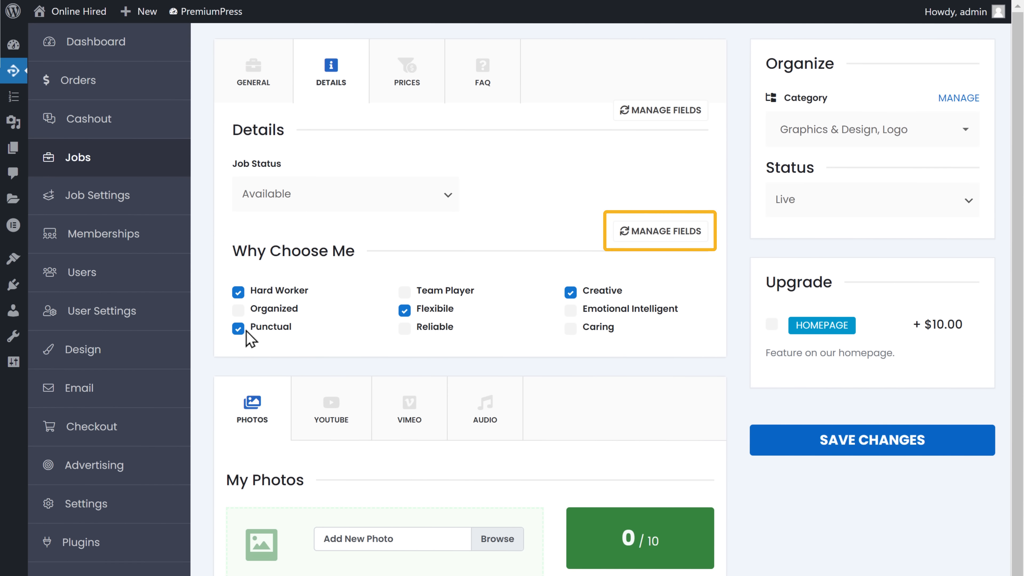
{"action": "left_click", "coordinate": [663, 237]}
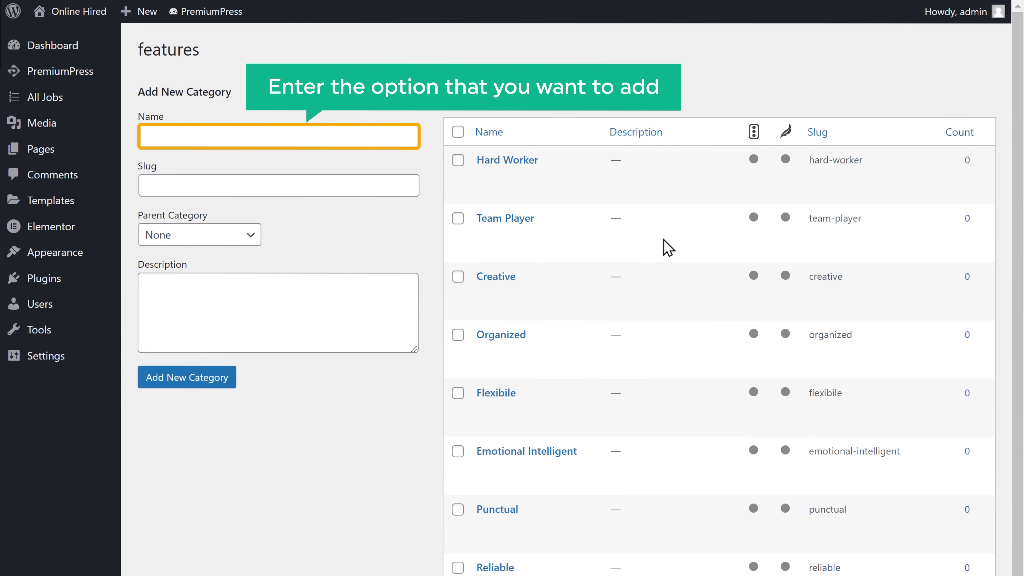
Add a new Why Choose Me option named 'Good Listener'.
{"action": "left_click", "coordinate": [146, 136]}
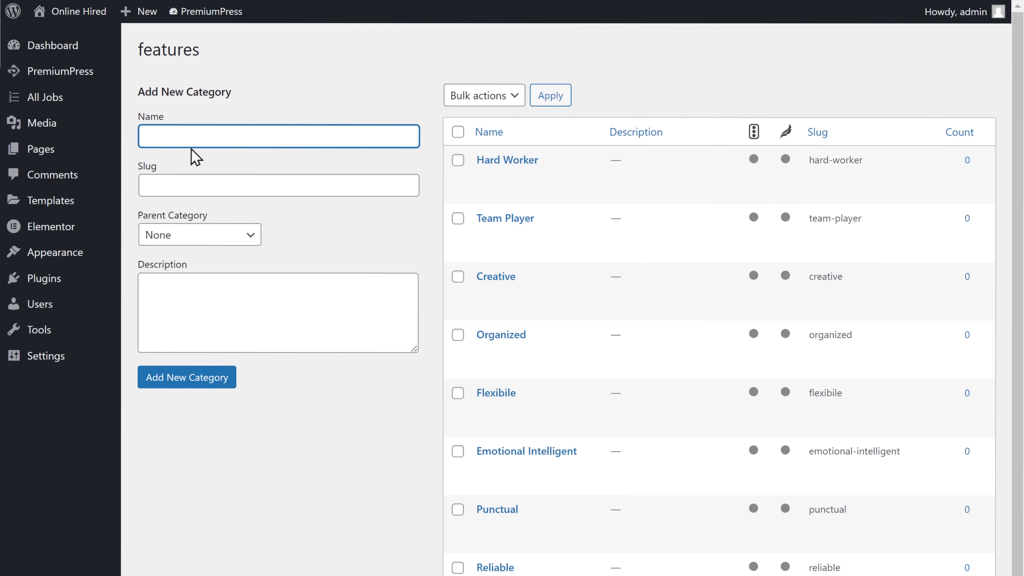
{"action": "type", "text": "Good Listener"}
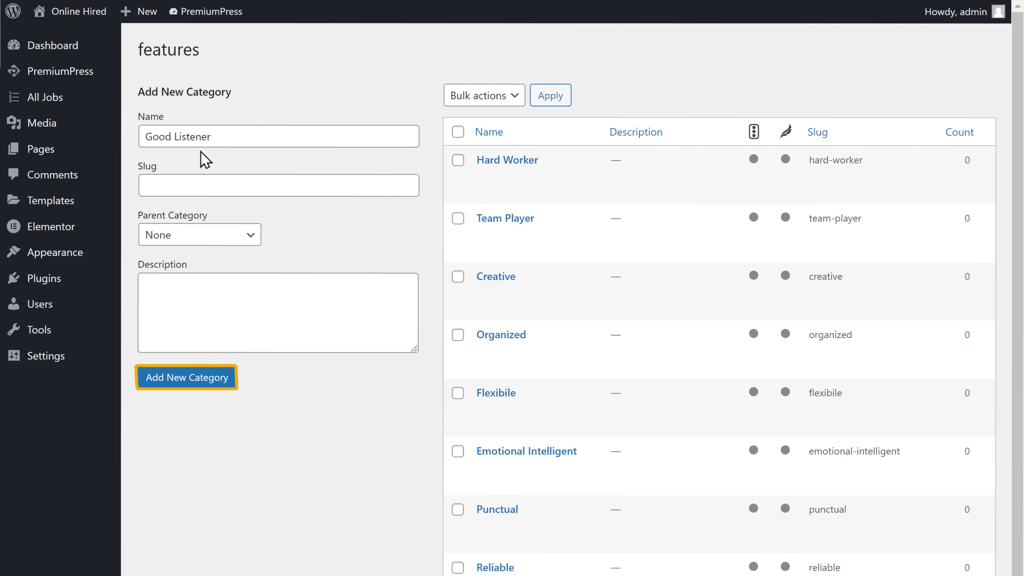
{"action": "left_click", "coordinate": [179, 383]}
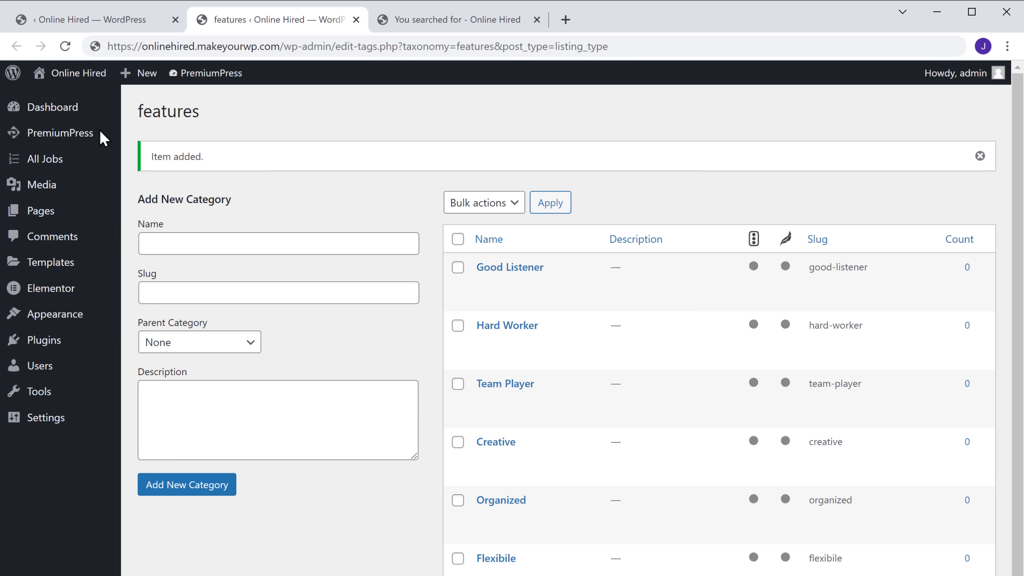
Reload the job editor, tick Good Listener for the job, and show the Pricing section.
{"action": "left_click", "coordinate": [75, 28]}
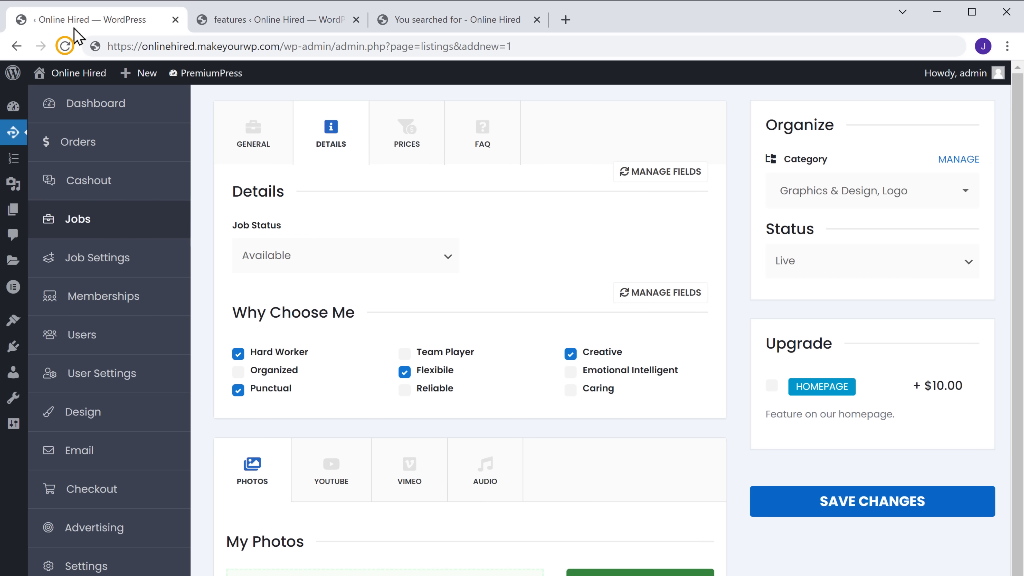
{"action": "left_click", "coordinate": [64, 46]}
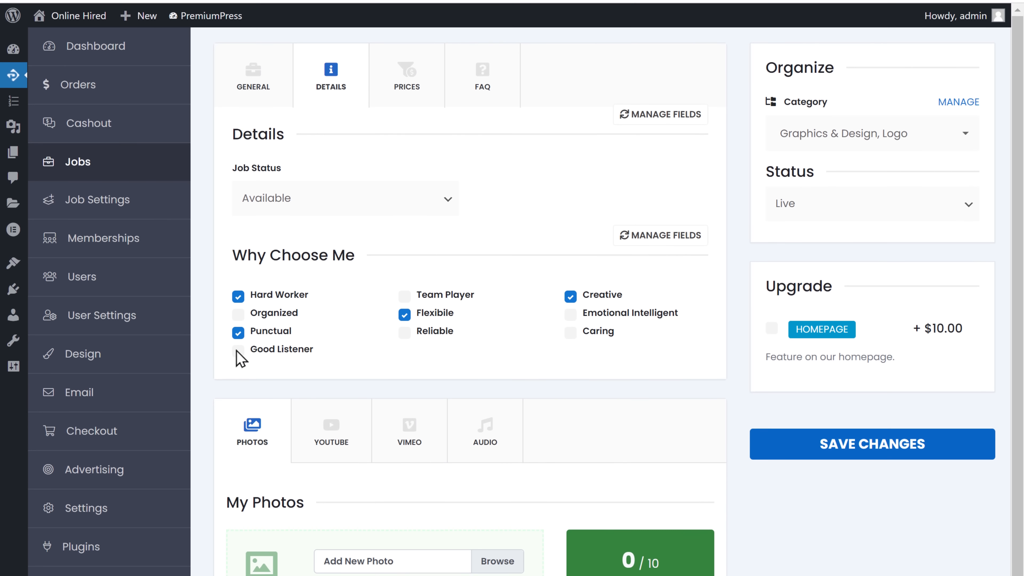
{"action": "left_click", "coordinate": [238, 391]}
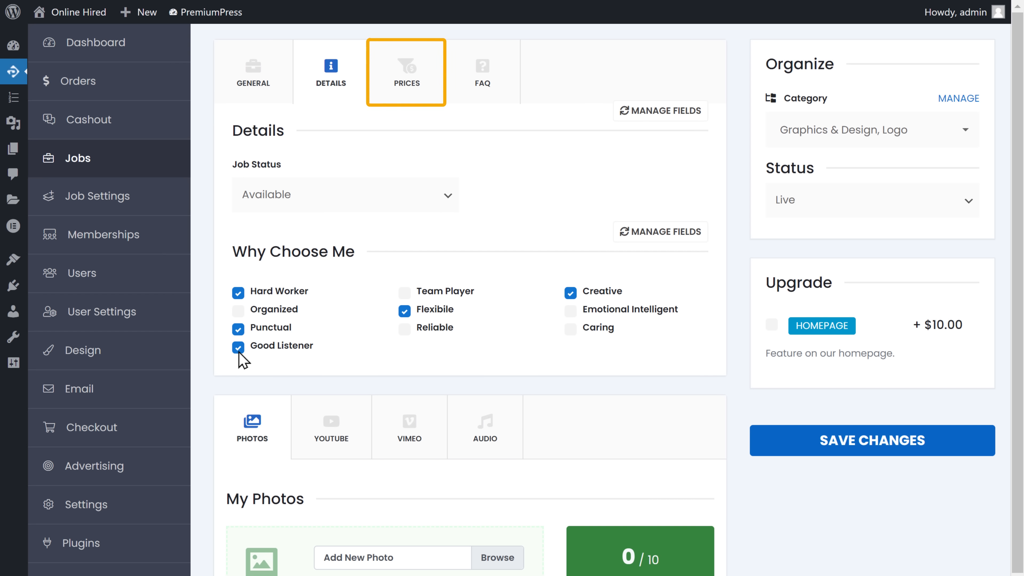
{"action": "left_click", "coordinate": [408, 94]}
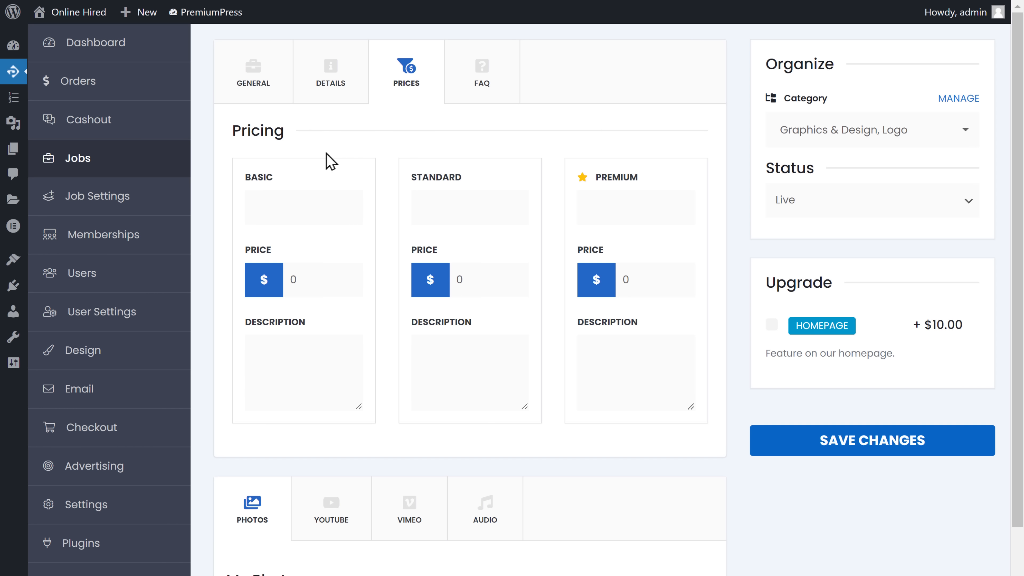
Title the Basic tier 'Basic Plan' at $30 and begin its description 'Two creative and modern'.
{"action": "left_click", "coordinate": [255, 205]}
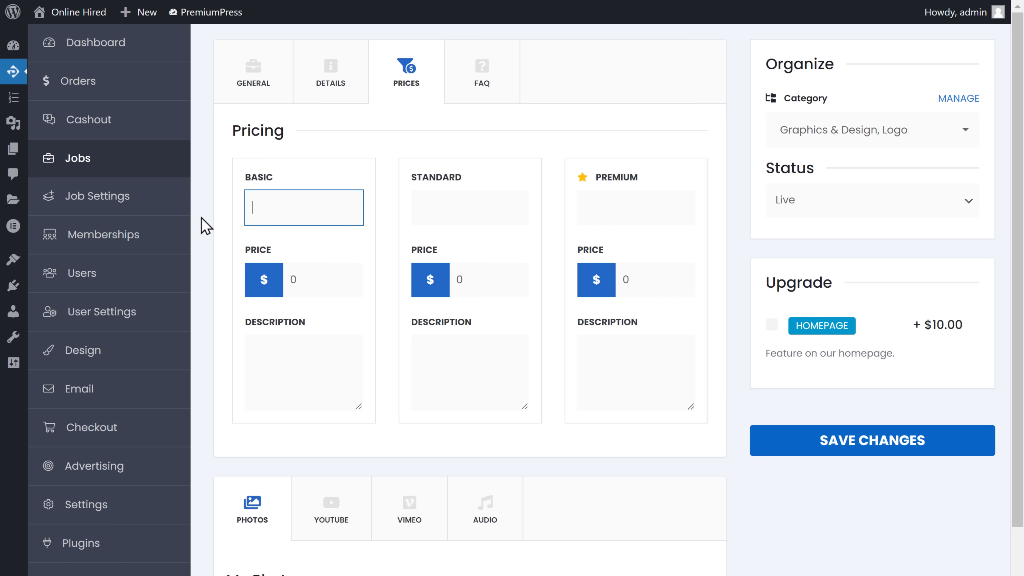
{"action": "type", "text": "Basic Plan"}
{"action": "key", "text": "Tab"}
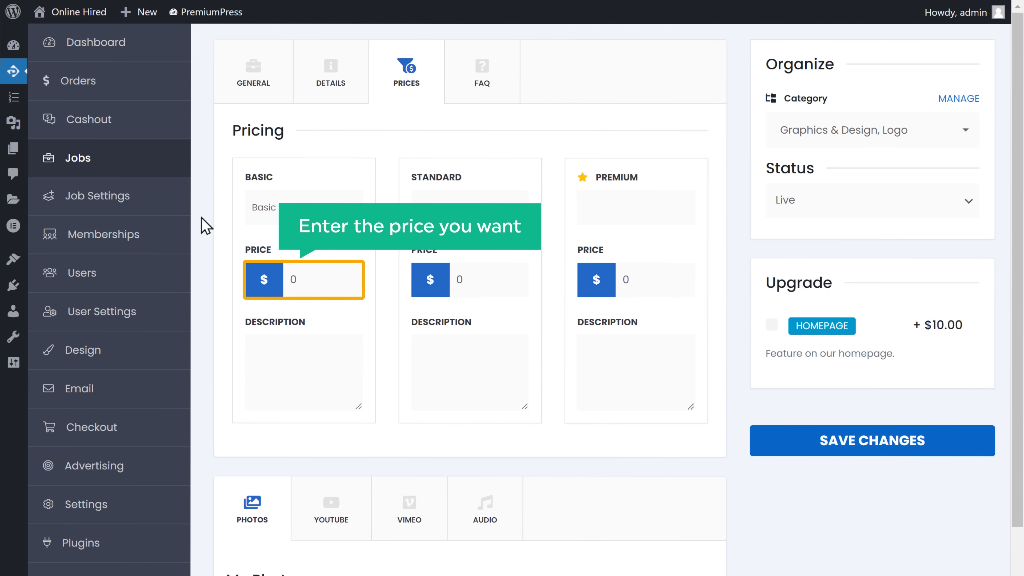
{"action": "double_click", "coordinate": [300, 279]}
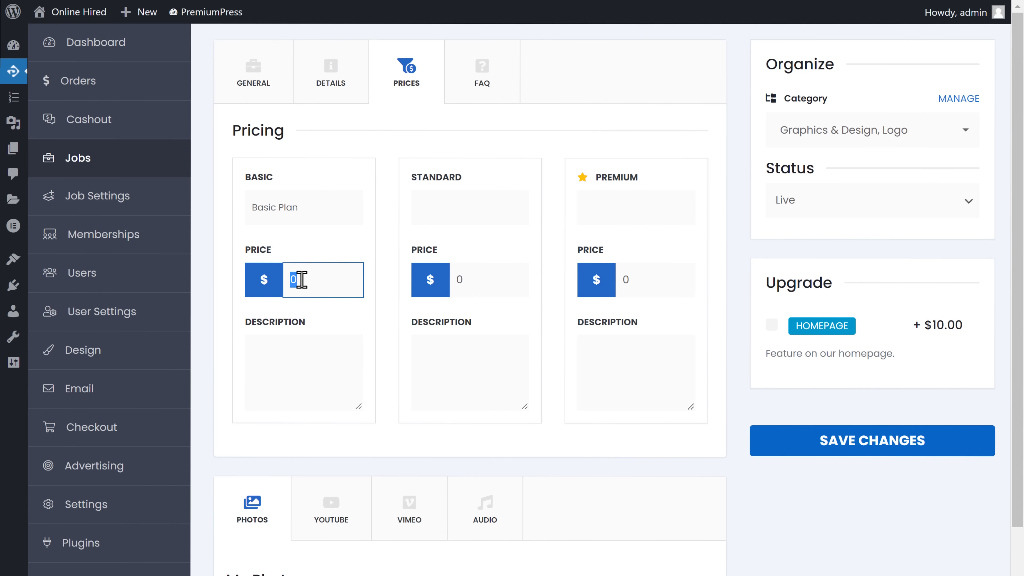
{"action": "type", "text": "30"}
{"action": "key", "text": "Tab"}
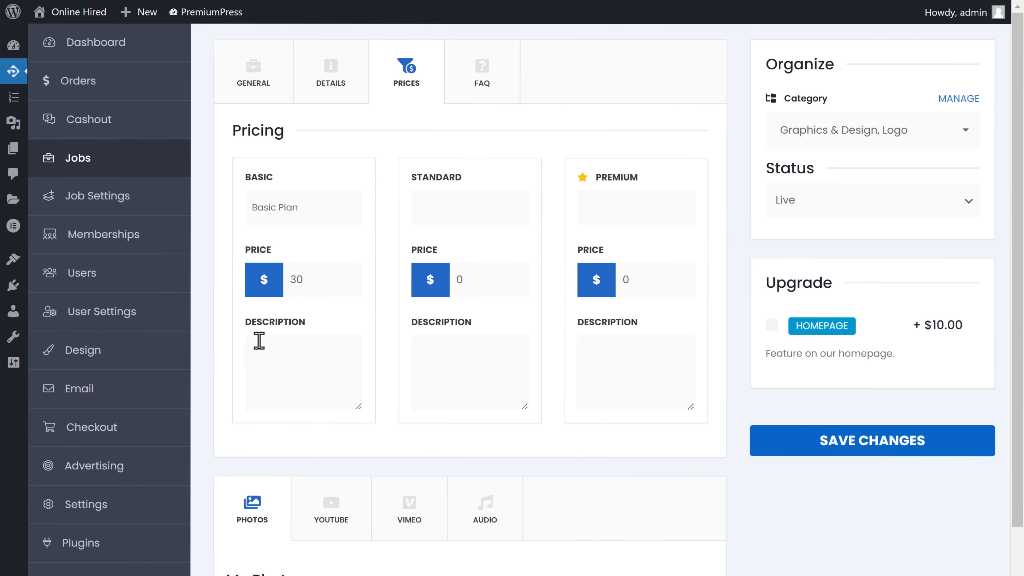
{"action": "left_click", "coordinate": [256, 353]}
{"action": "type", "text": "Two creative and modern"}
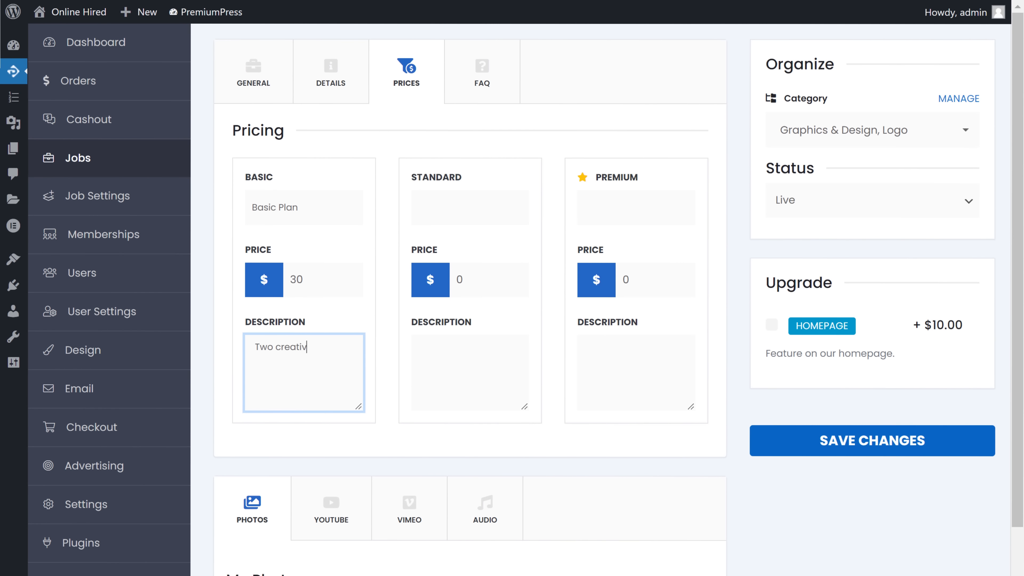
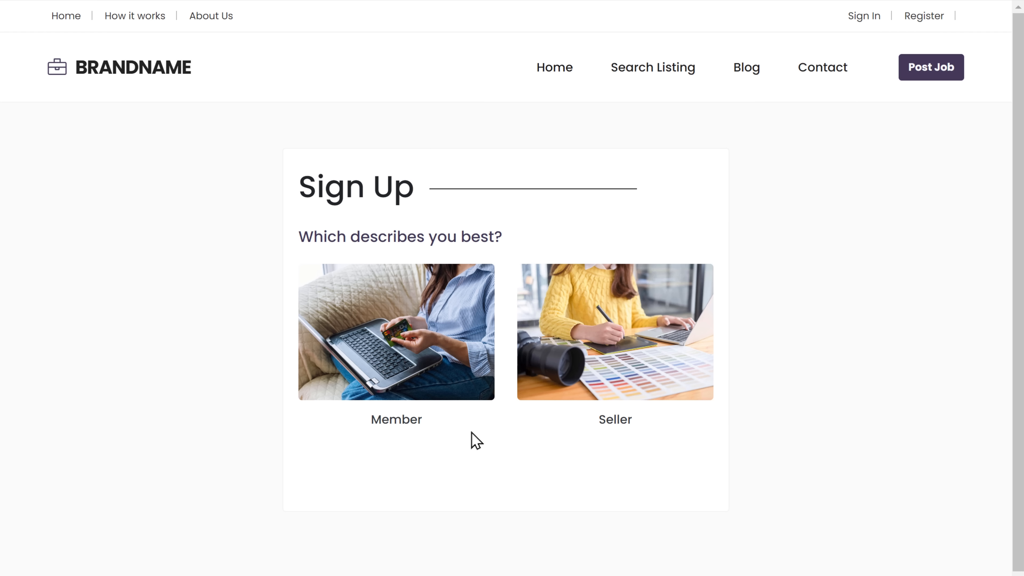
Register as a Member with the new user's username, e-mail and password.
{"action": "left_click", "coordinate": [394, 427]}
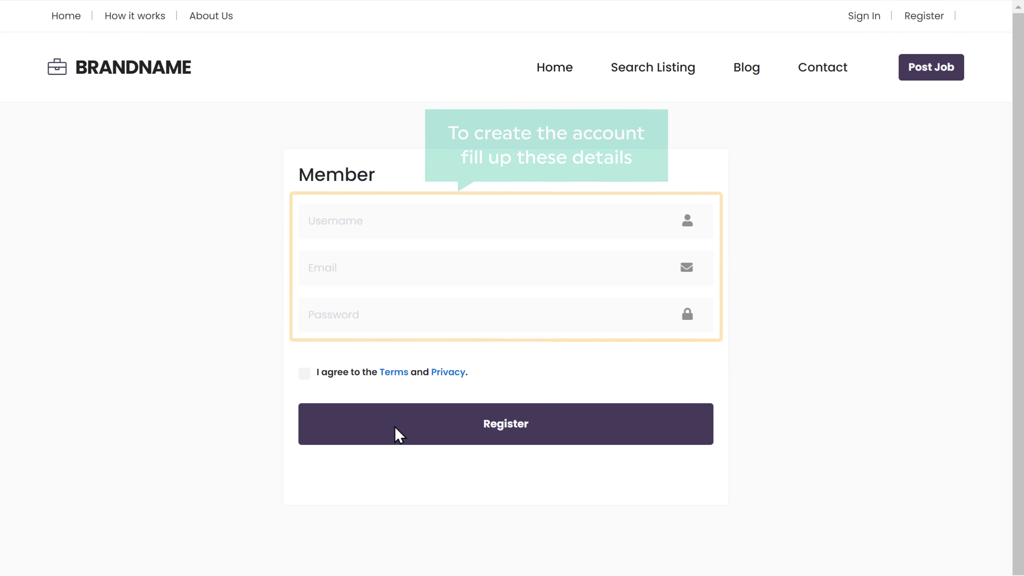
{"action": "left_click", "coordinate": [368, 221]}
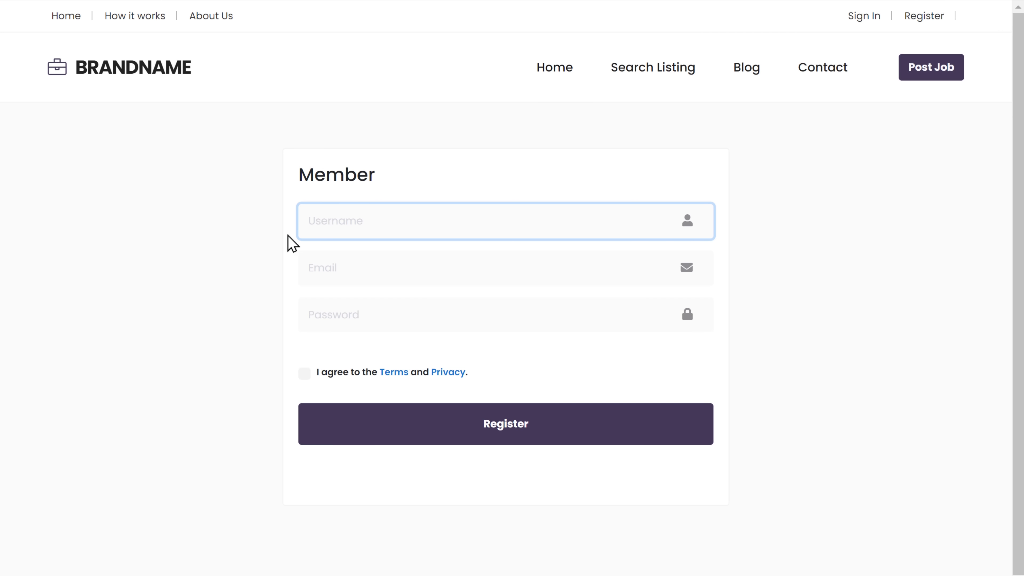
{"action": "key", "text": "Tab"}
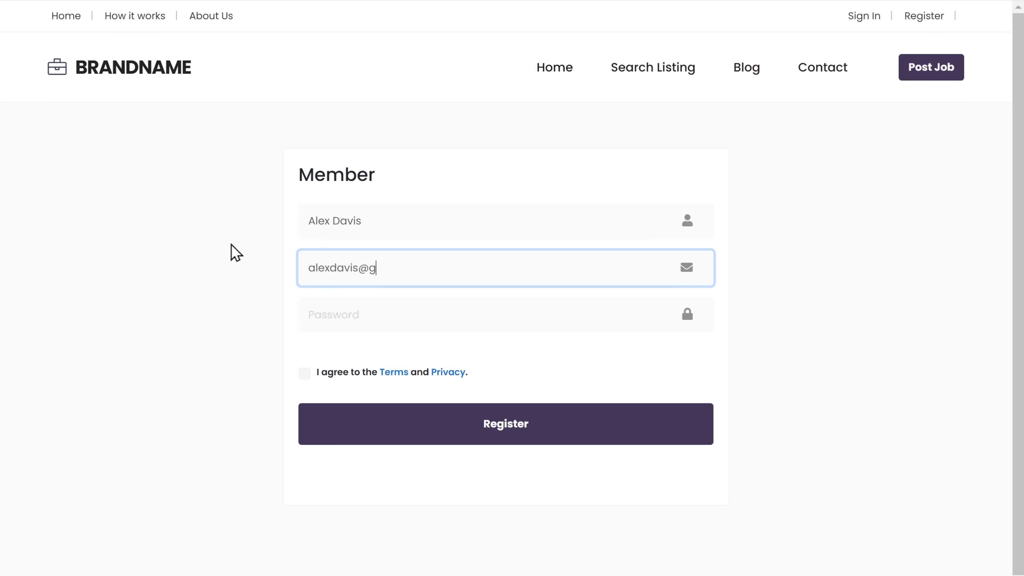
{"action": "key", "text": "Tab"}
{"action": "key", "text": "Tab"}
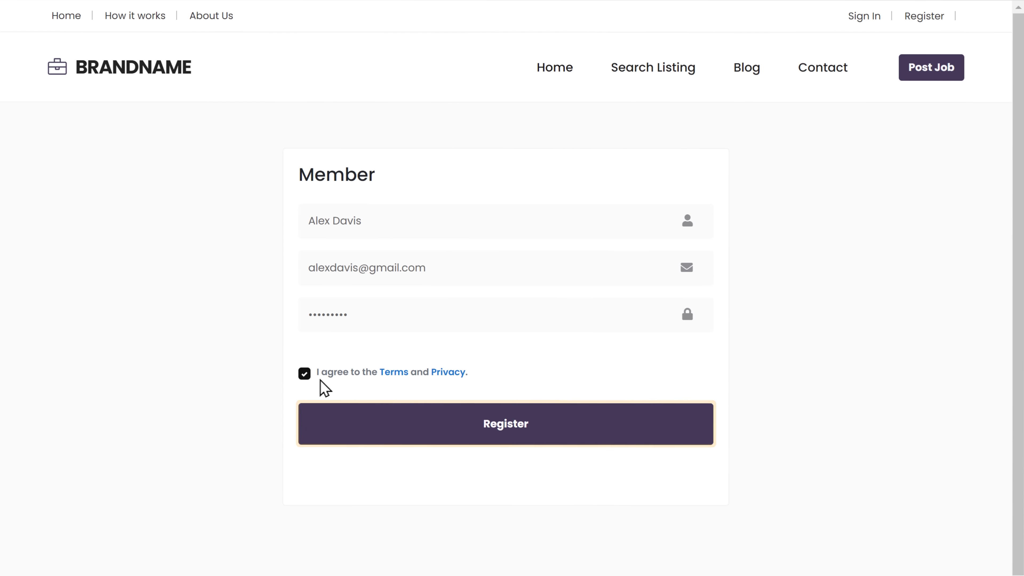
{"action": "left_click", "coordinate": [507, 434]}
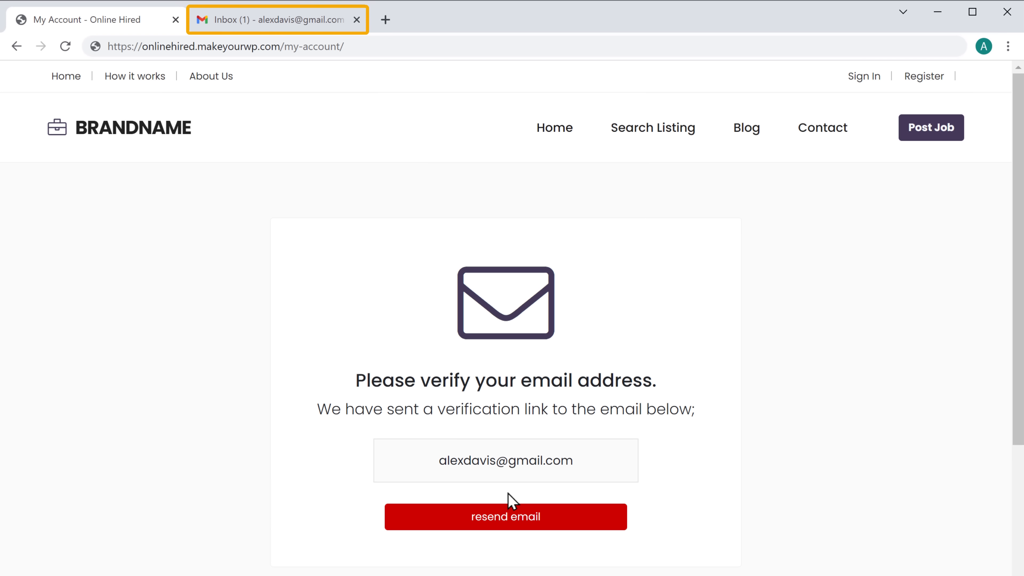
Verify the member by following the link in Online Hired's 'Please verify your email.' message in Gmail.
{"action": "left_click", "coordinate": [277, 26]}
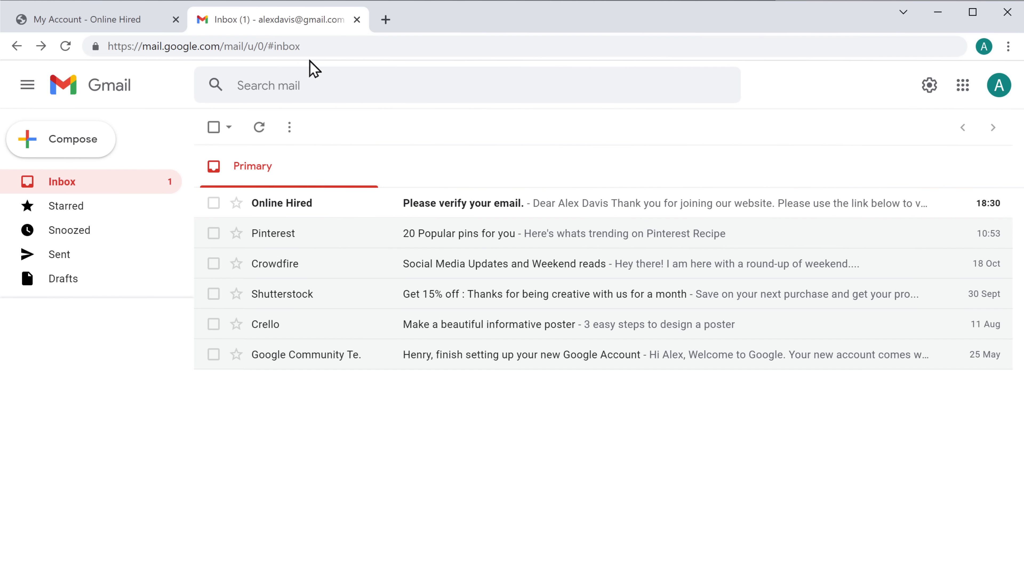
{"action": "left_click", "coordinate": [454, 216]}
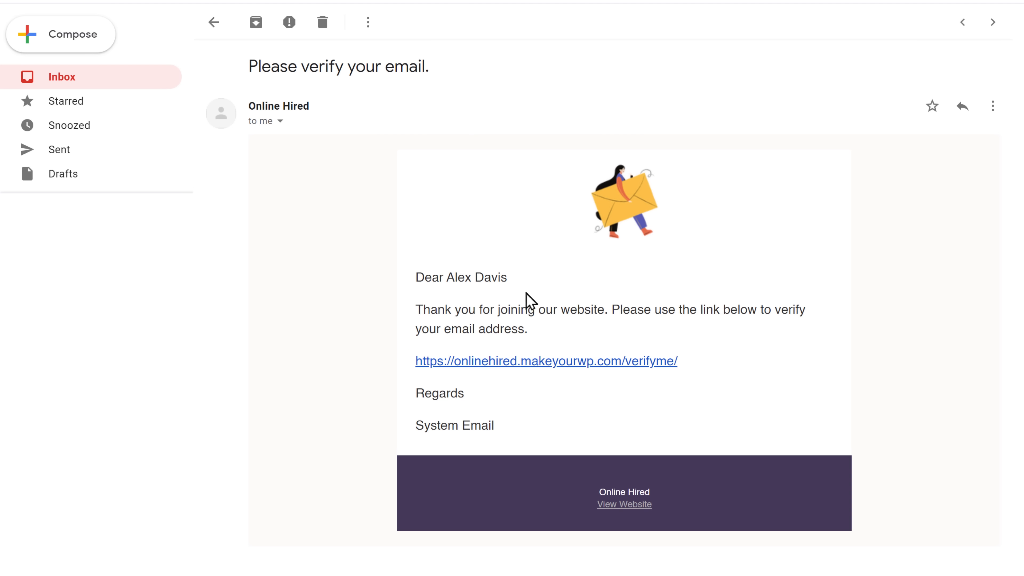
{"action": "left_click", "coordinate": [556, 367]}
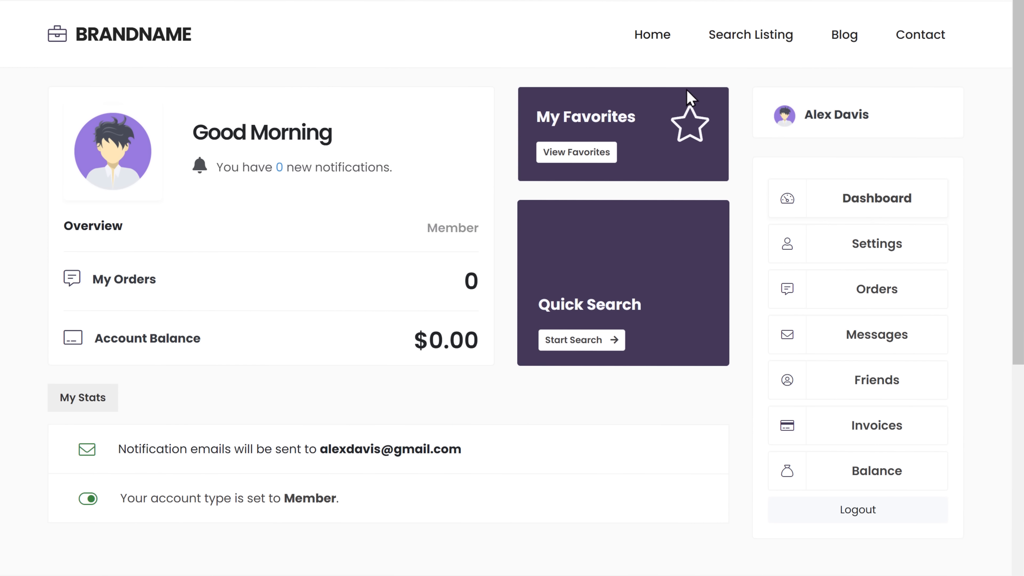
Browse the listings and review the $30 'I Will Design A Logo For Your Company' gig's details.
{"action": "left_click", "coordinate": [747, 43]}
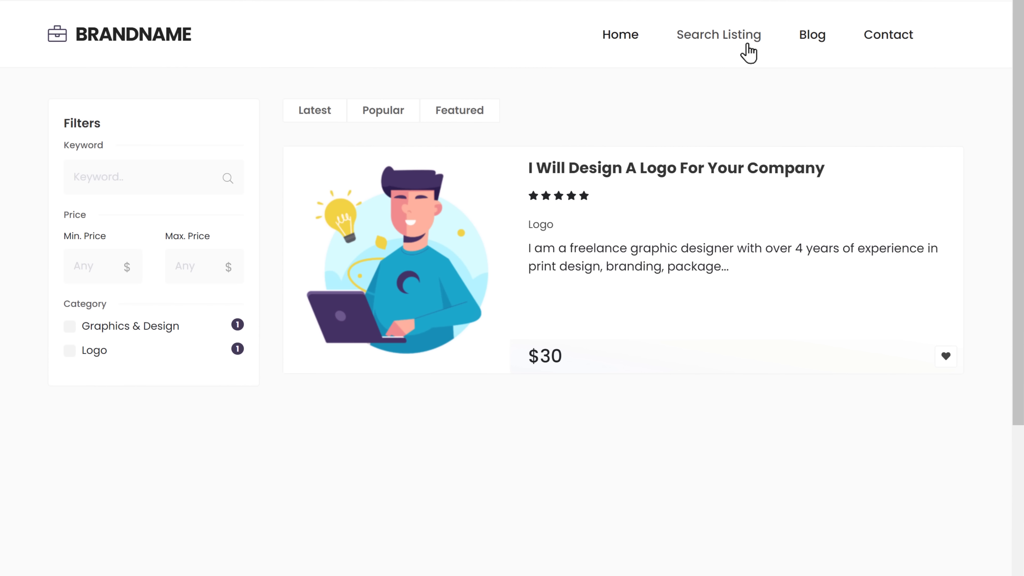
{"action": "left_click", "coordinate": [676, 176]}
{"action": "scroll", "coordinate": [678, 182], "scroll_direction": "down", "scroll_amount": 5}
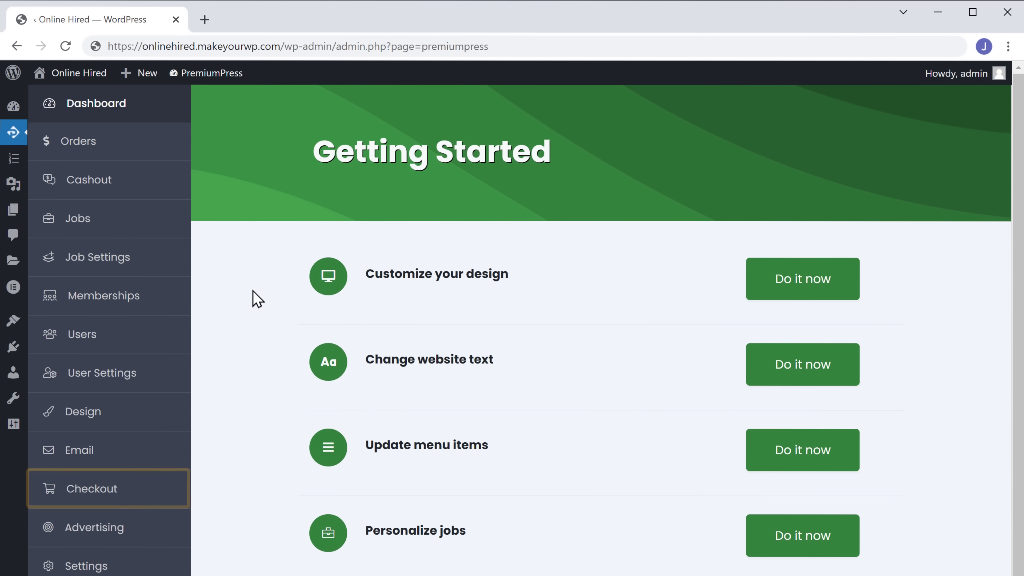
Open the Stripe (Checkout) gateway settings under Checkout's Payment Gateways.
{"action": "left_click", "coordinate": [91, 489]}
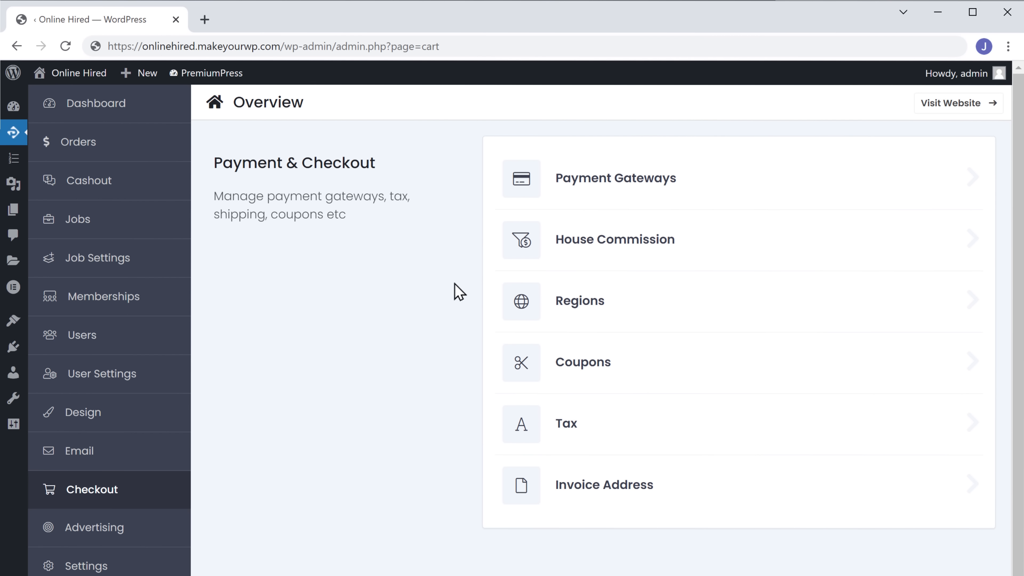
{"action": "left_click", "coordinate": [613, 193]}
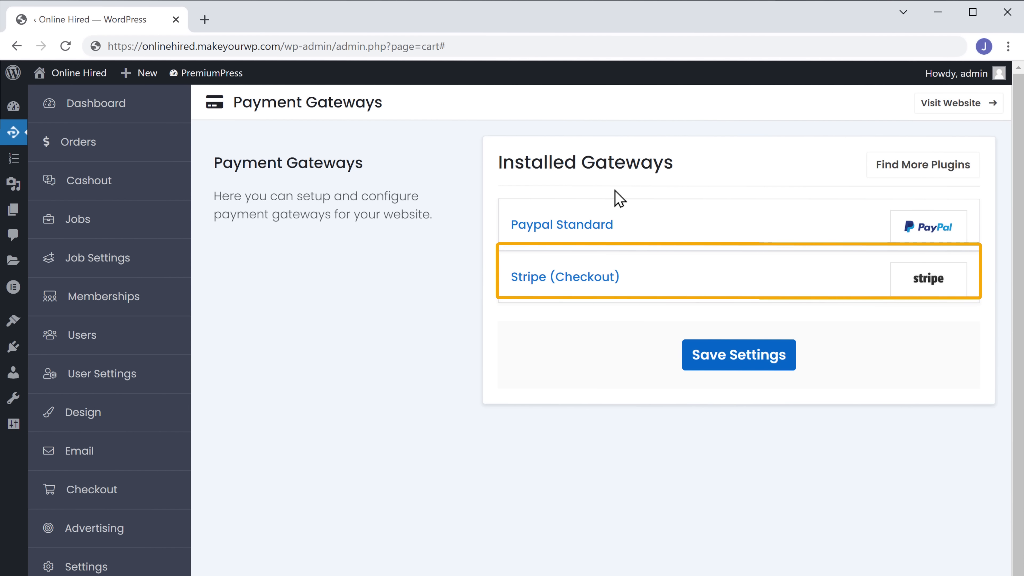
{"action": "left_click", "coordinate": [928, 291]}
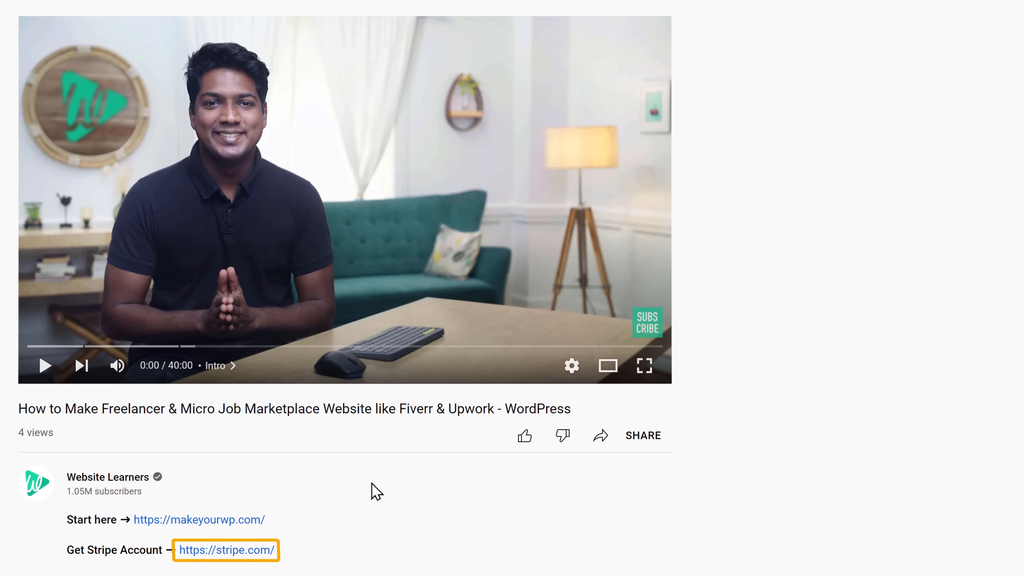
Sign up for a new Stripe account from the stripe.com link with e-mail, name, country and password.
{"action": "scroll", "coordinate": [371, 483], "scroll_direction": "down", "scroll_amount": 1}
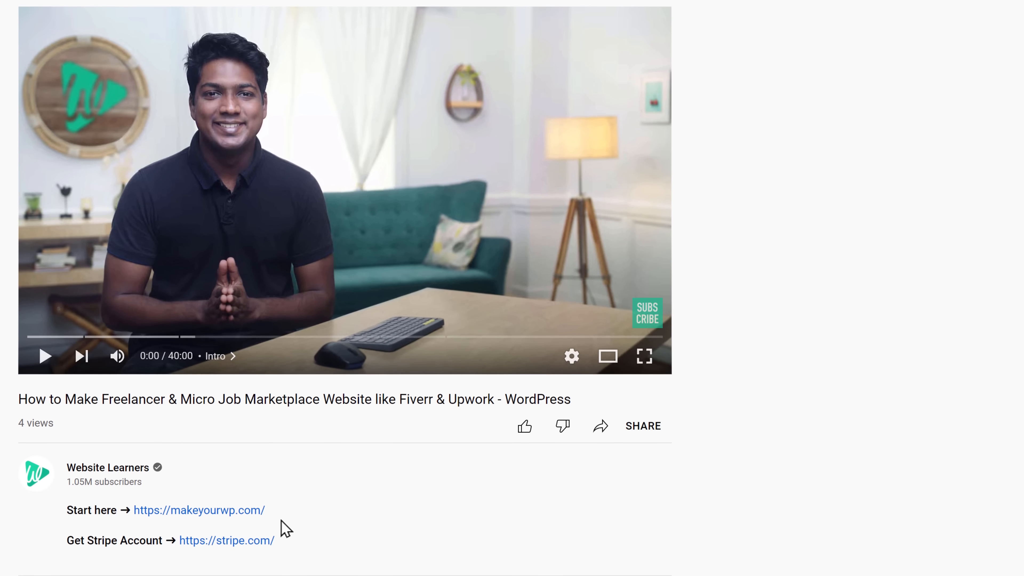
{"action": "left_click", "coordinate": [230, 542]}
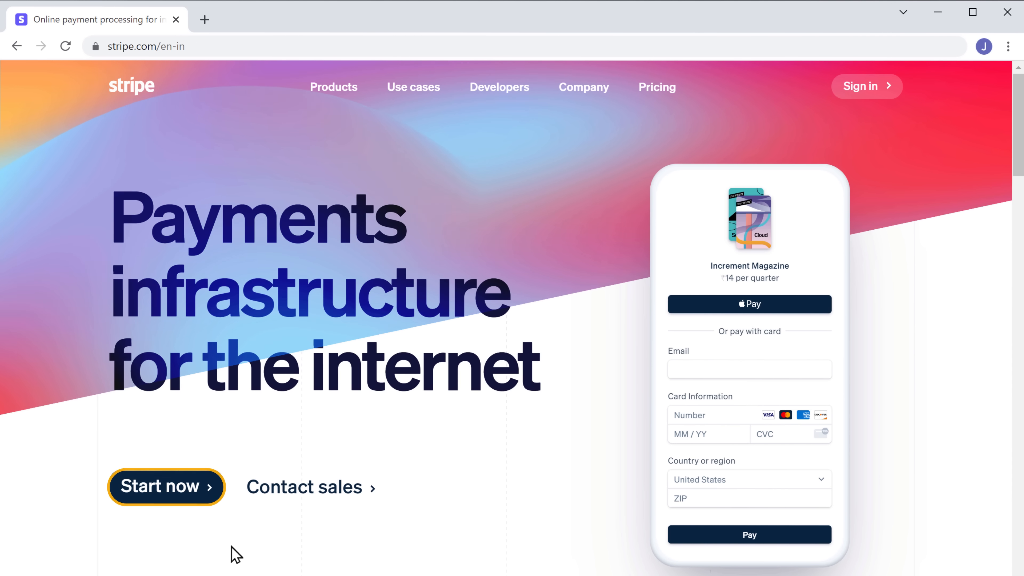
{"action": "left_click", "coordinate": [153, 495]}
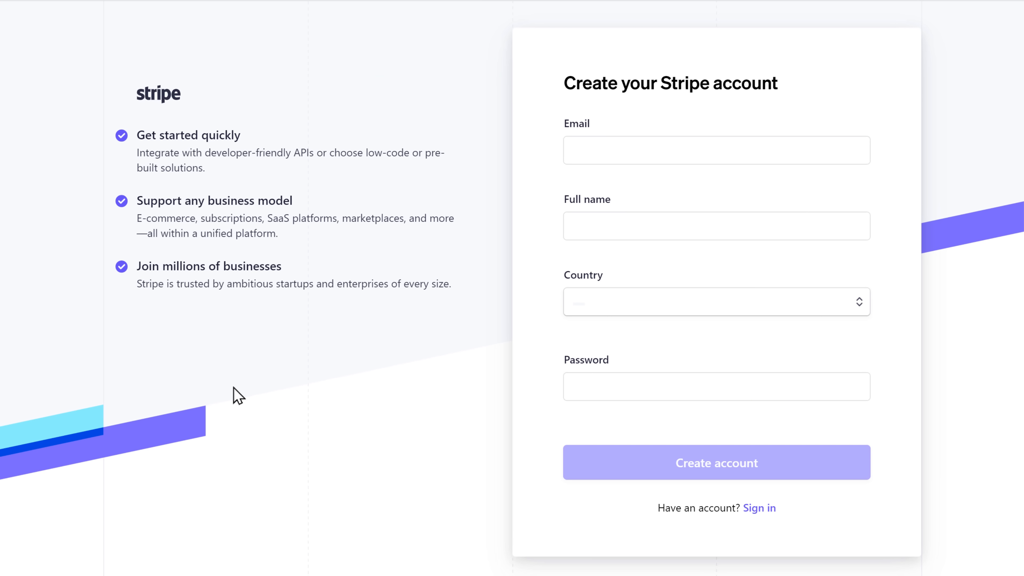
{"action": "left_click", "coordinate": [575, 149]}
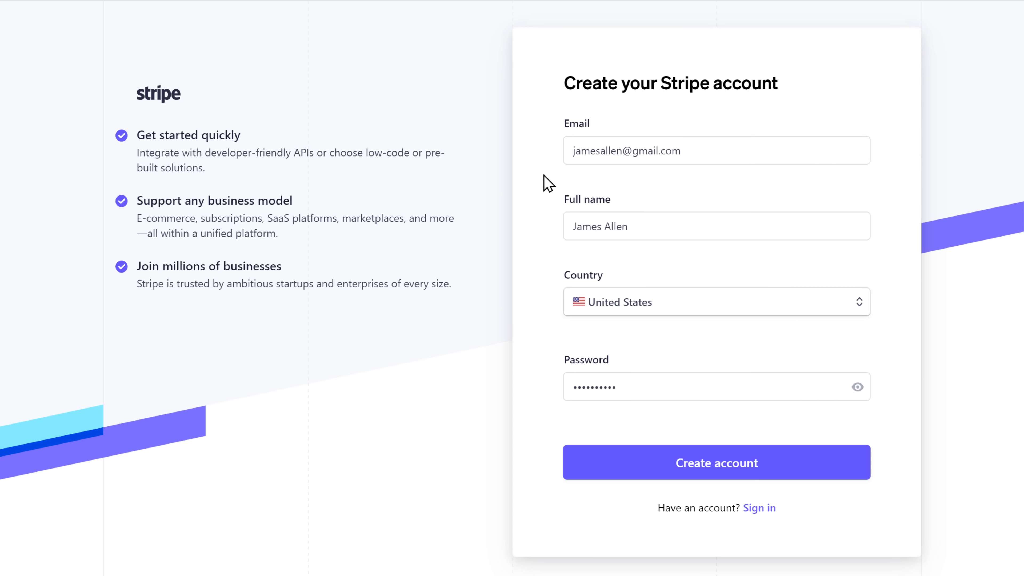
{"action": "left_click", "coordinate": [703, 474]}
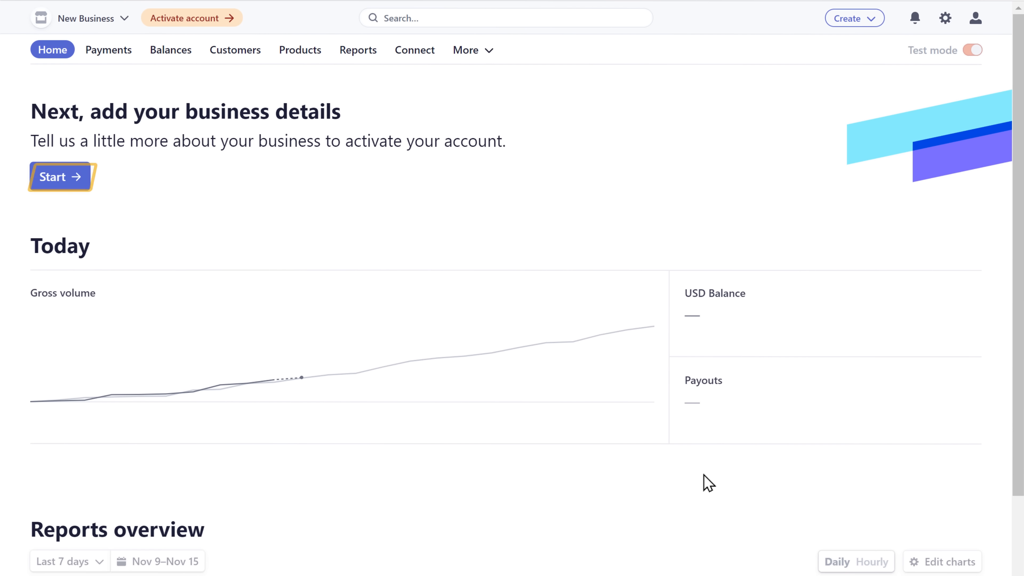
Add the business details and link the checking account's routing and account numbers for payouts.
{"action": "left_click", "coordinate": [52, 188]}
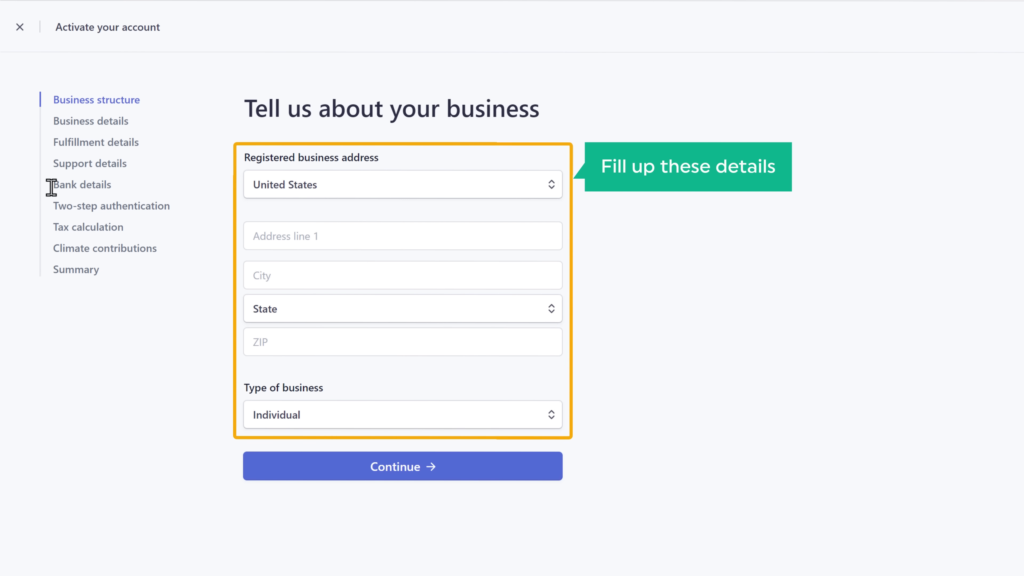
{"action": "left_click", "coordinate": [324, 236]}
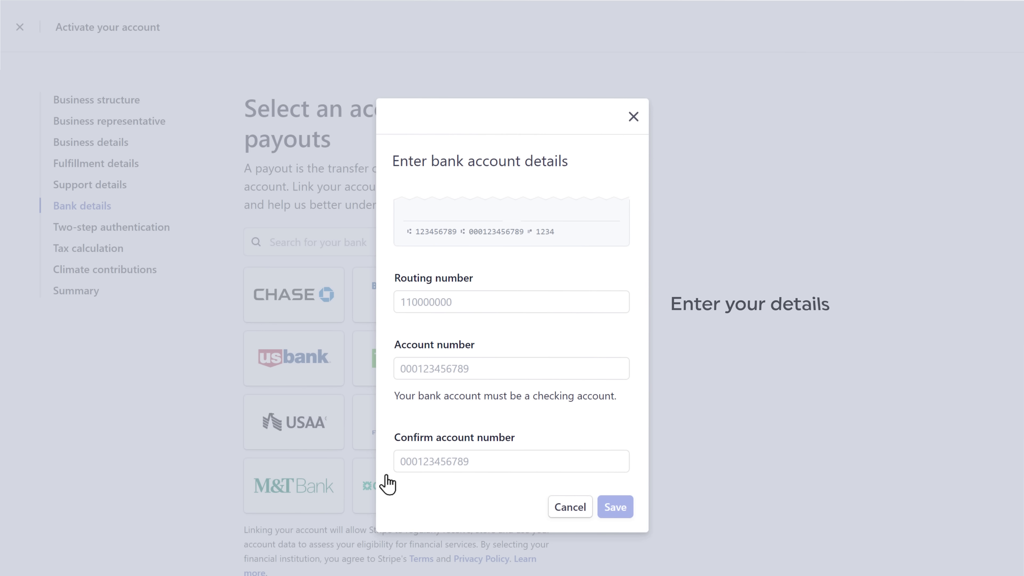
{"action": "left_click", "coordinate": [455, 301]}
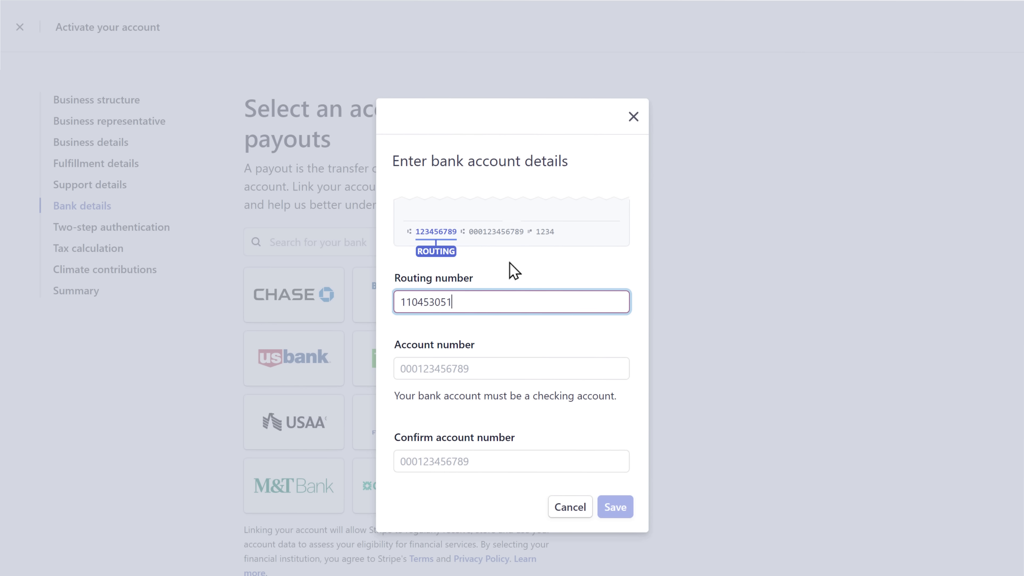
{"action": "key", "text": "Tab"}
{"action": "key", "text": "Tab"}
{"action": "key", "text": "Tab"}
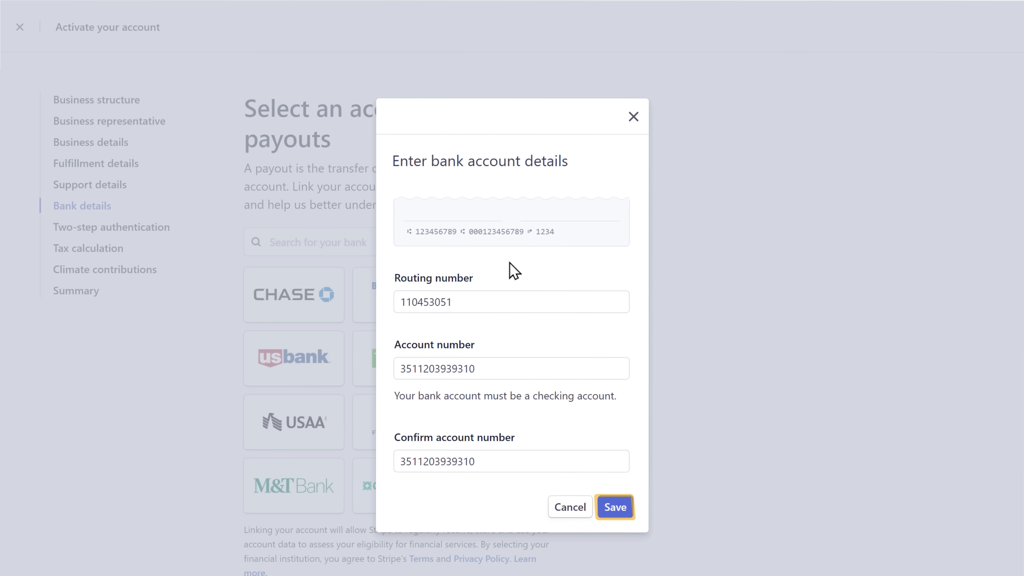
{"action": "left_click", "coordinate": [614, 508]}
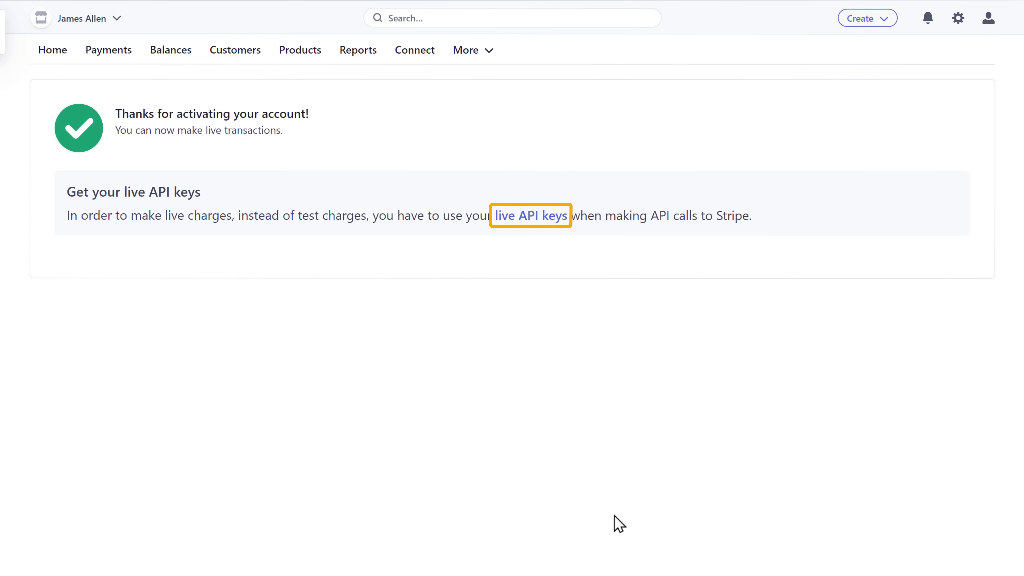
Show Stripe's live publishable and secret API keys.
{"action": "left_click", "coordinate": [525, 218]}
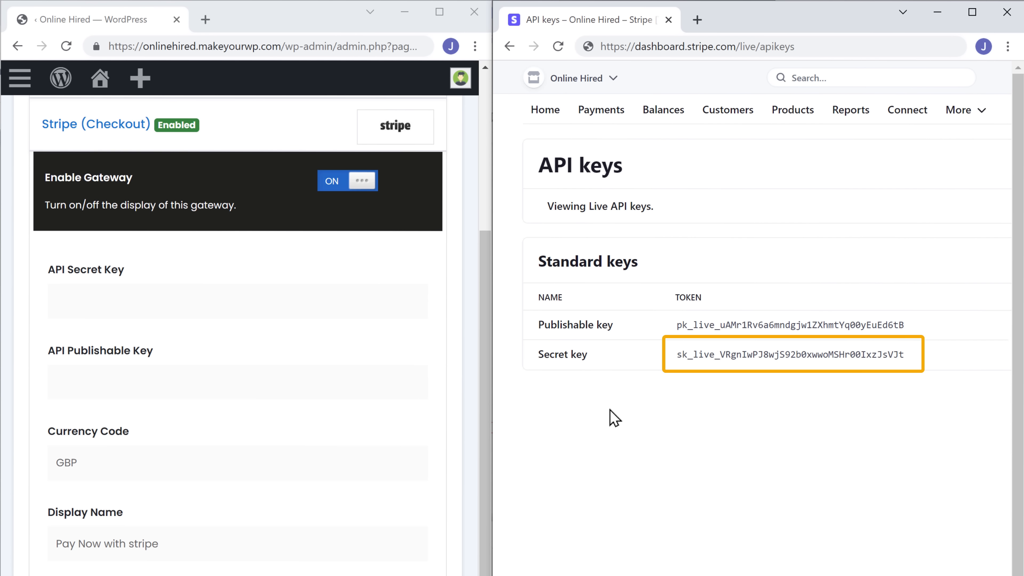
Paste Stripe's live secret and publishable keys into the gateway's API key fields.
{"action": "left_click", "coordinate": [785, 370]}
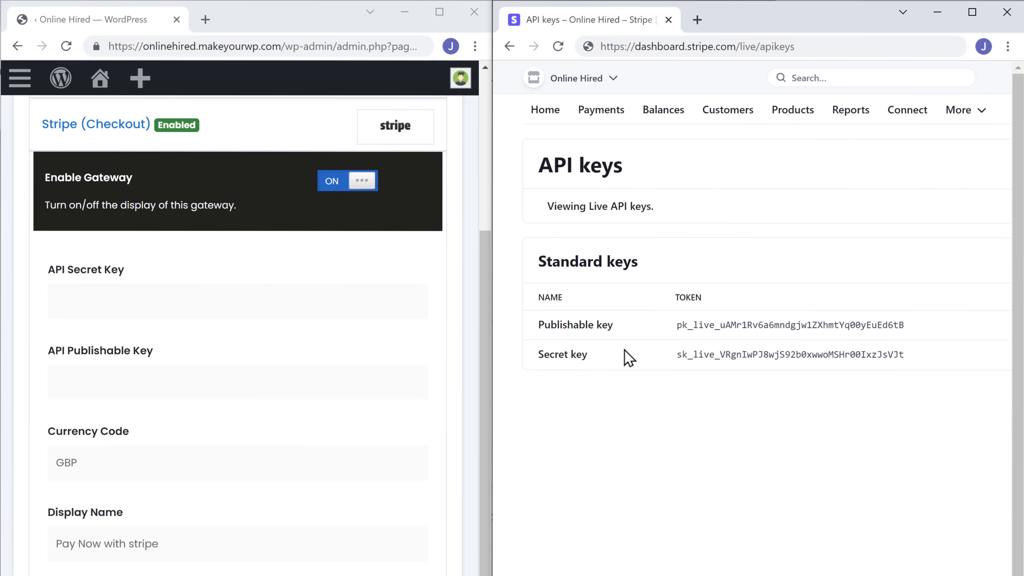
{"action": "left_click", "coordinate": [59, 301]}
{"action": "right_click", "coordinate": [61, 305]}
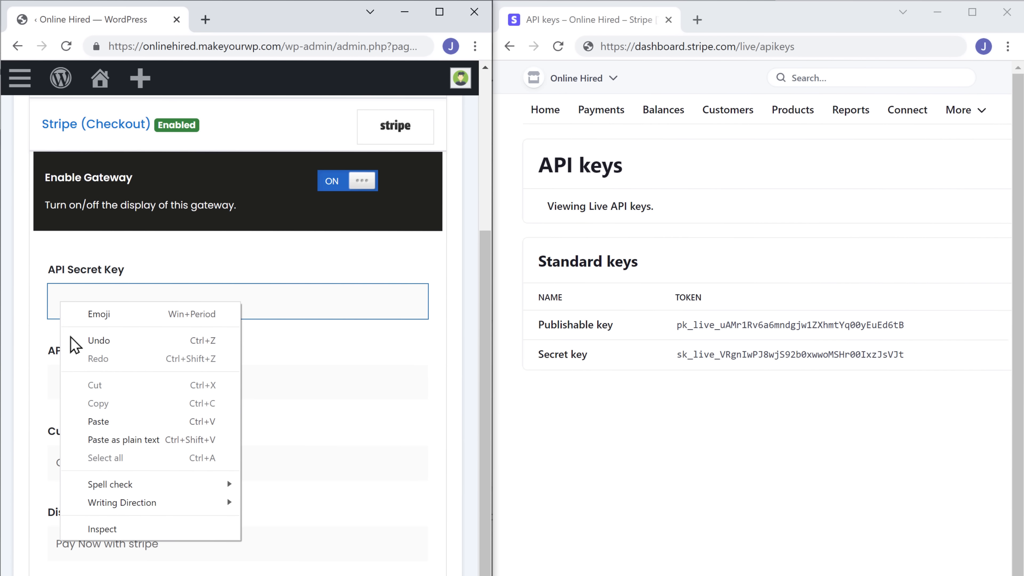
{"action": "left_click", "coordinate": [97, 424]}
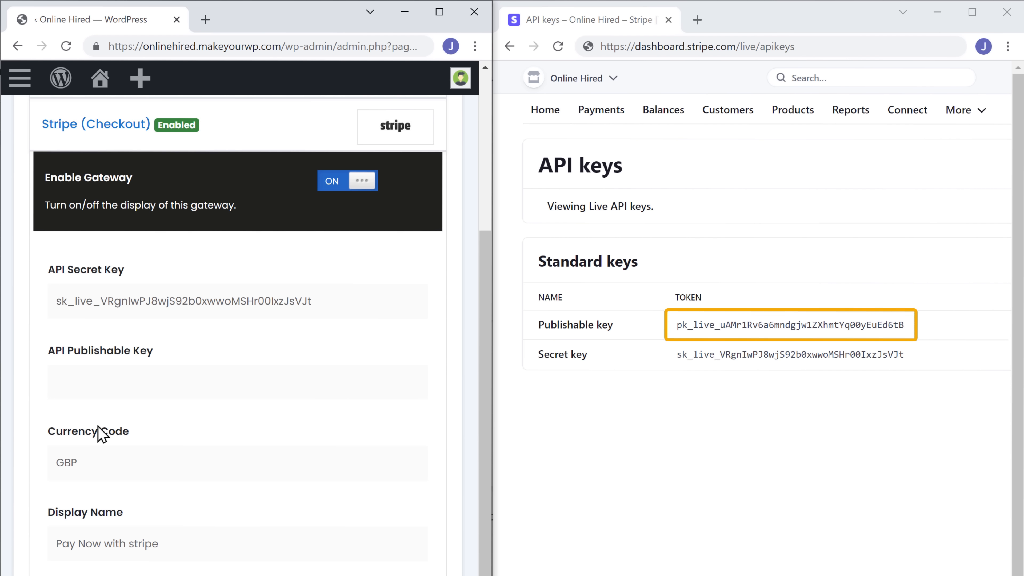
{"action": "left_click", "coordinate": [752, 337]}
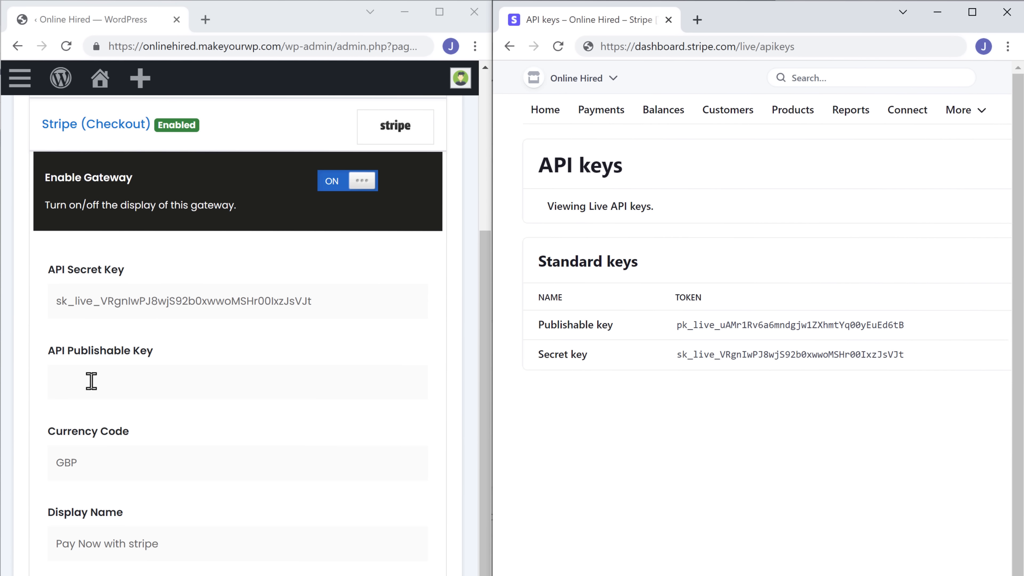
{"action": "left_click", "coordinate": [56, 384]}
{"action": "right_click", "coordinate": [58, 383]}
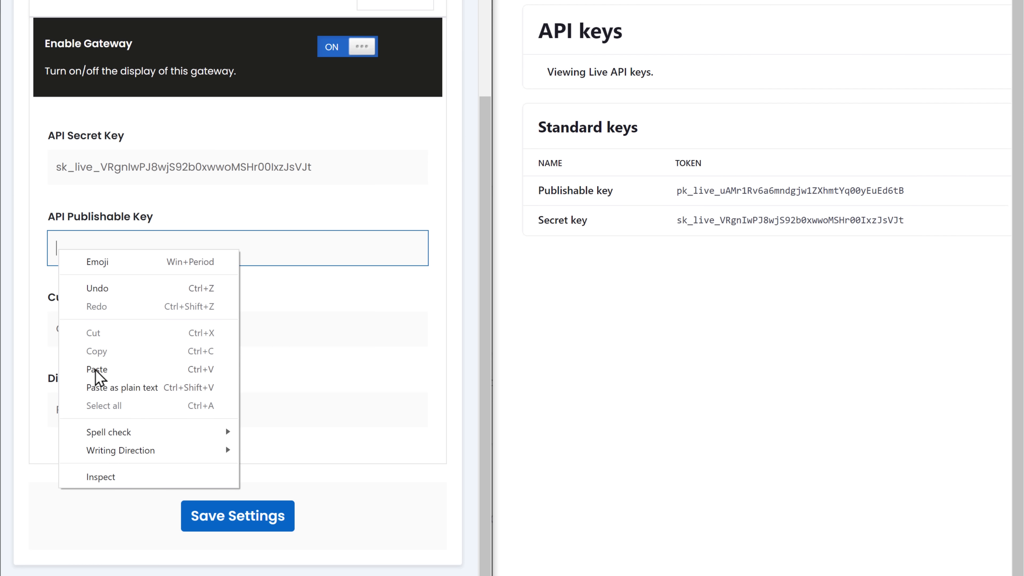
{"action": "left_click", "coordinate": [96, 371]}
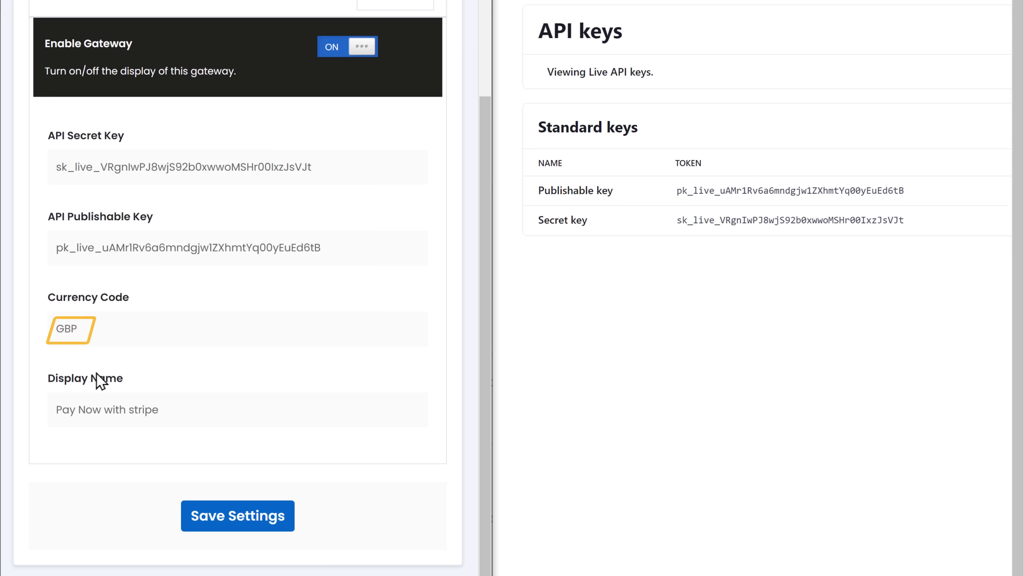
Change the gateway currency from GBP to USD and save the Stripe settings.
{"action": "left_click_drag", "start_coordinate": [52, 329], "coordinate": [82, 329]}
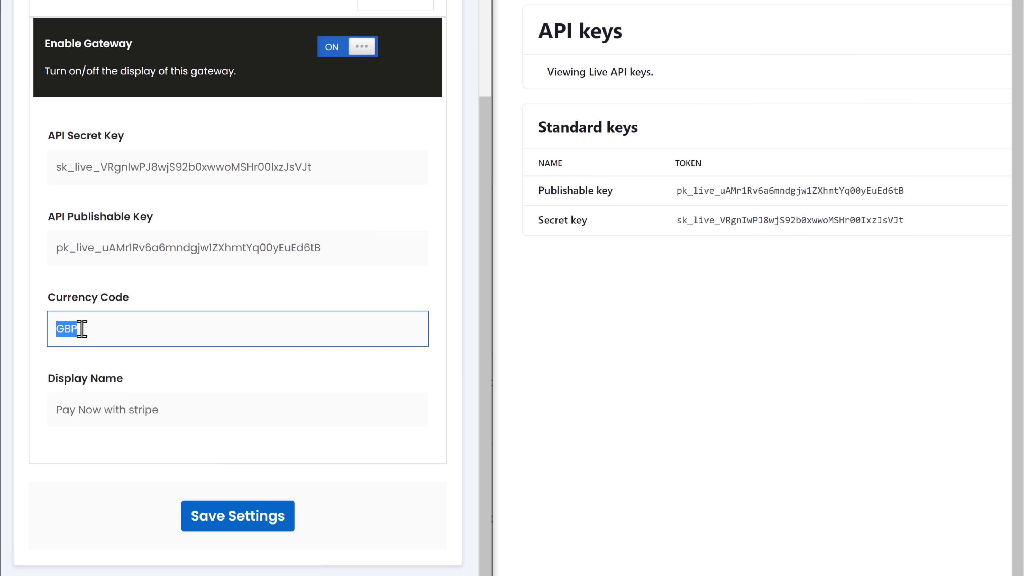
{"action": "type", "text": "USD"}
{"action": "left_click", "coordinate": [214, 373]}
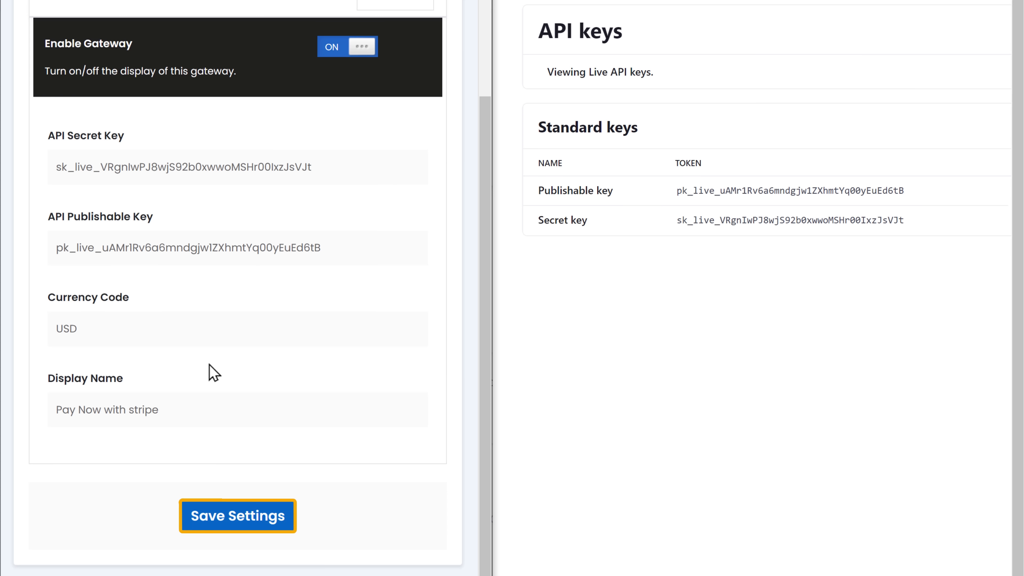
{"action": "left_click", "coordinate": [237, 529]}
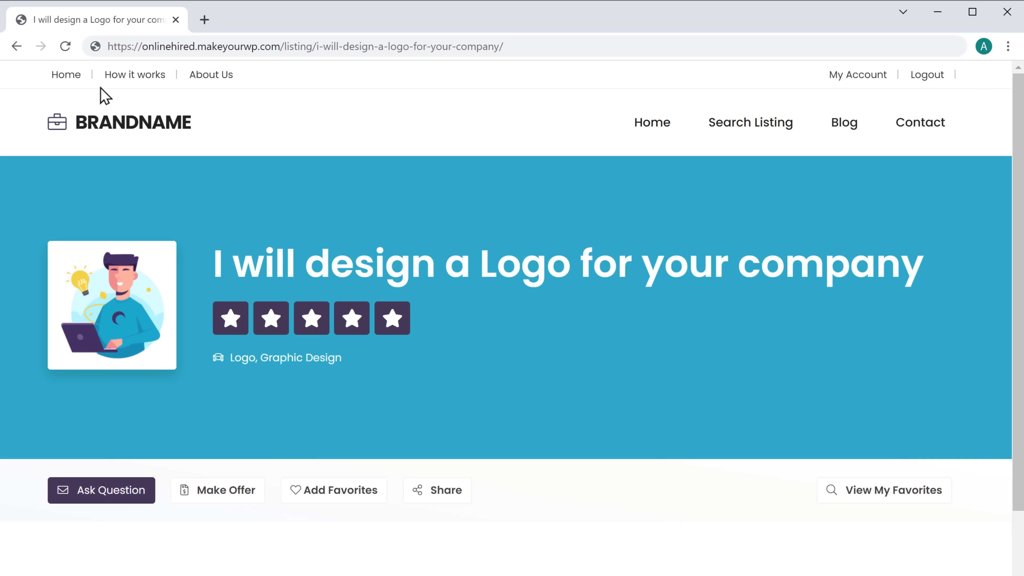
Buy the logo gig's $30 Basic Plan and choose to pay with Stripe.
{"action": "scroll", "coordinate": [506, 319], "scroll_direction": "down", "scroll_amount": 8}
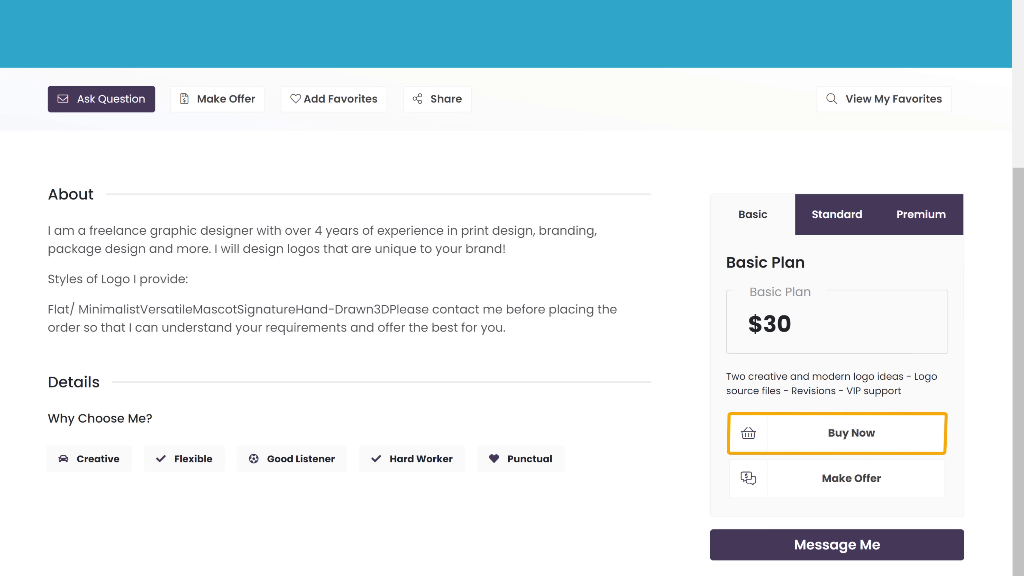
{"action": "left_click", "coordinate": [852, 443]}
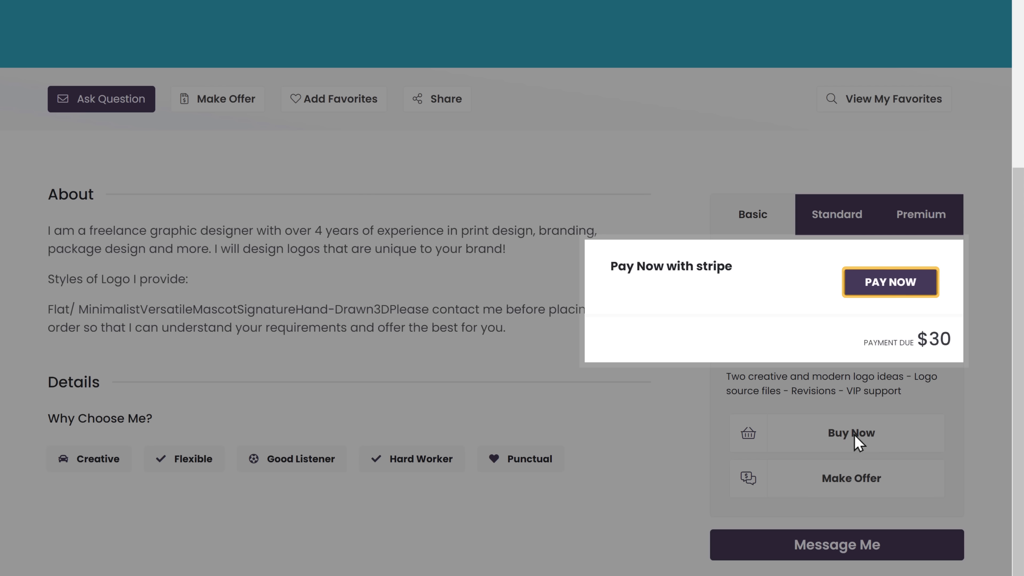
{"action": "left_click", "coordinate": [891, 290]}
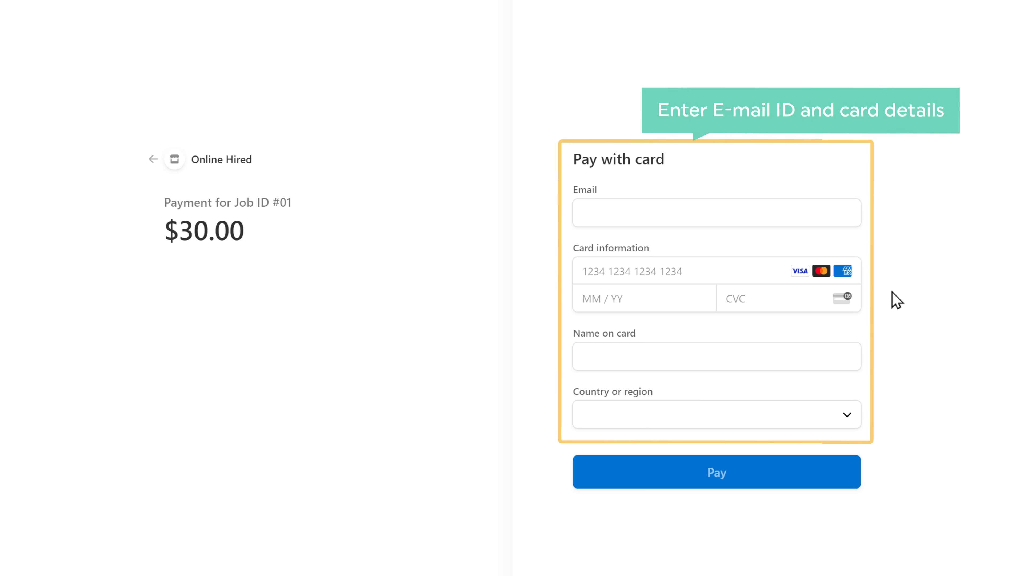
Enter the buyer's e-mail and card details and pay $30.00 to complete the order.
{"action": "left_click", "coordinate": [584, 213]}
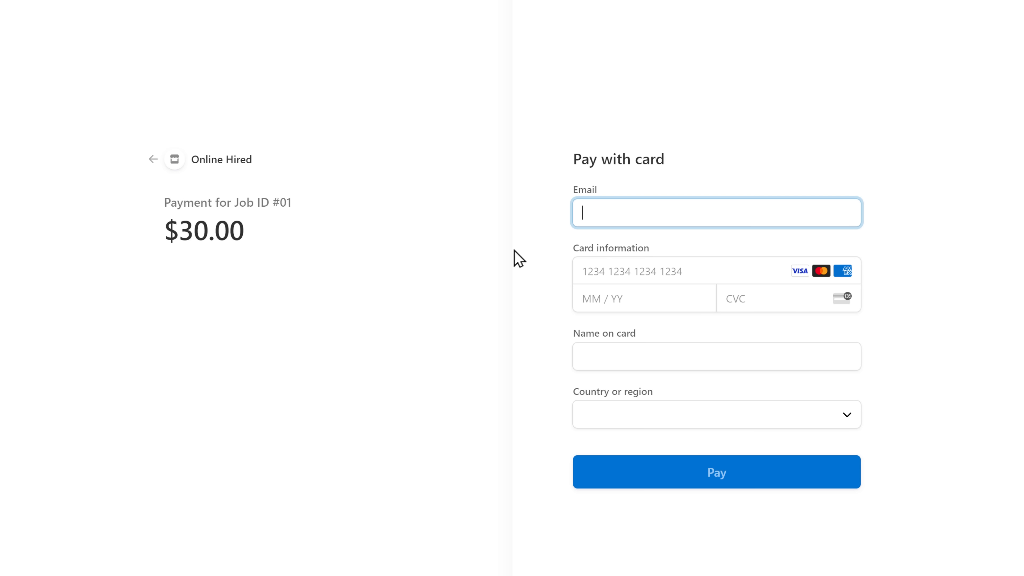
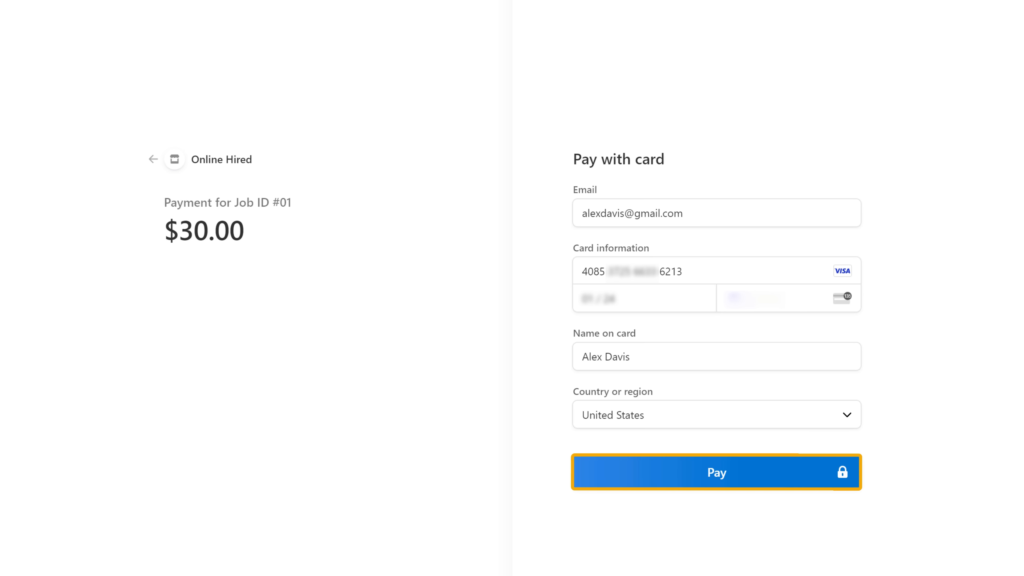
{"action": "left_click", "coordinate": [717, 483]}
{"action": "scroll", "coordinate": [716, 519], "scroll_direction": "up", "scroll_amount": 1}
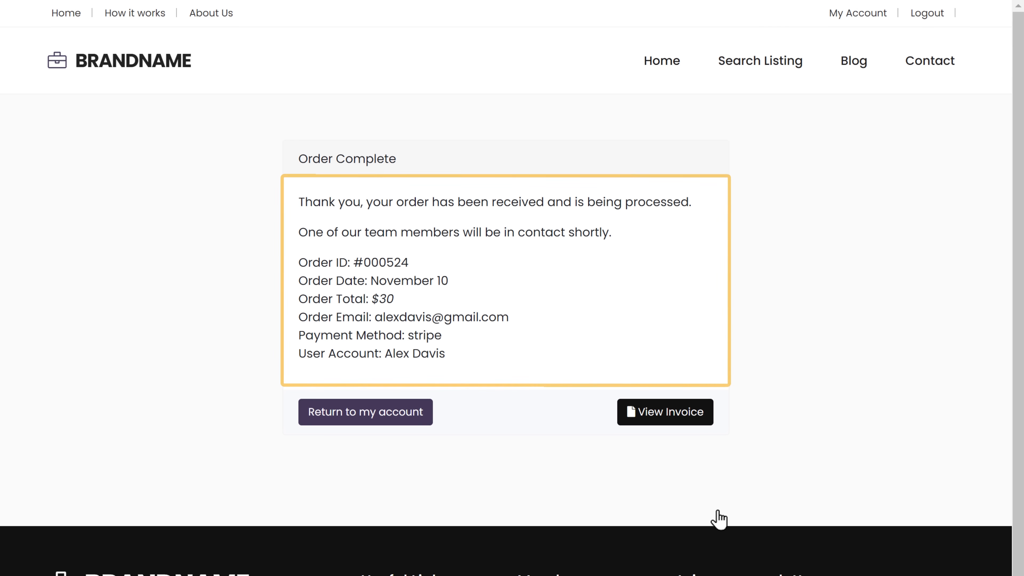